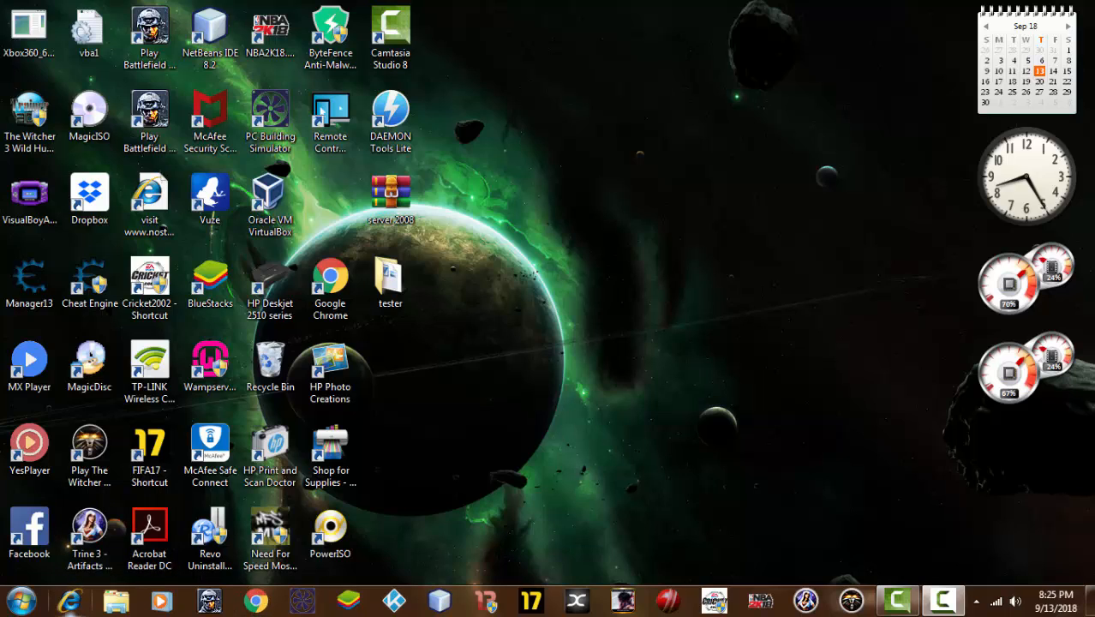
Open Internet Explorer and search Bing for 'virtualbox'
left_click(72, 599)
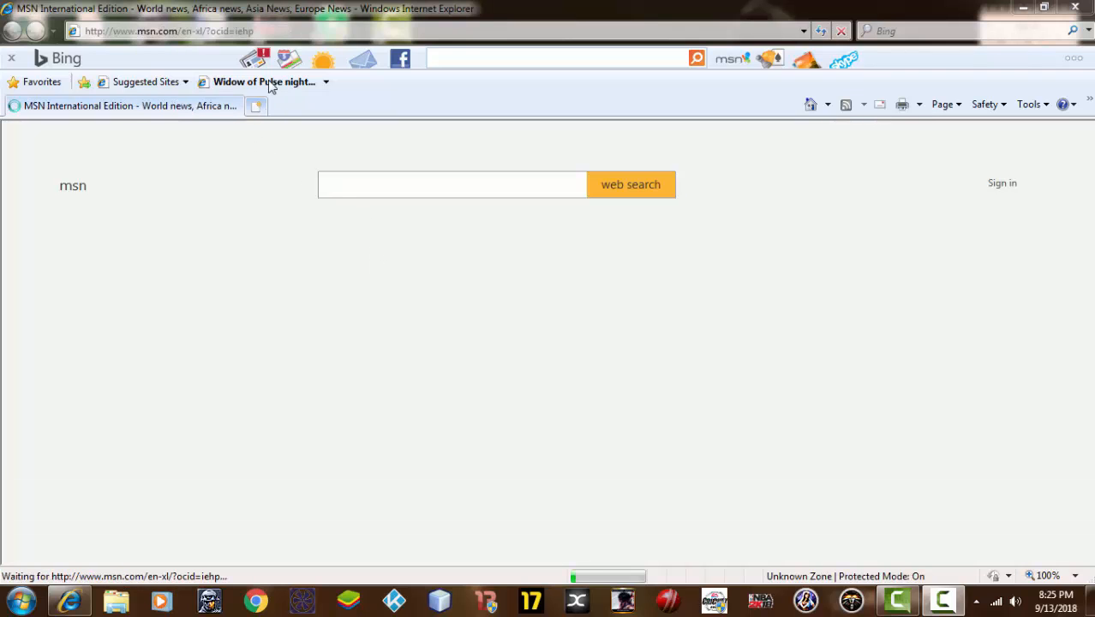
left_click(276, 31)
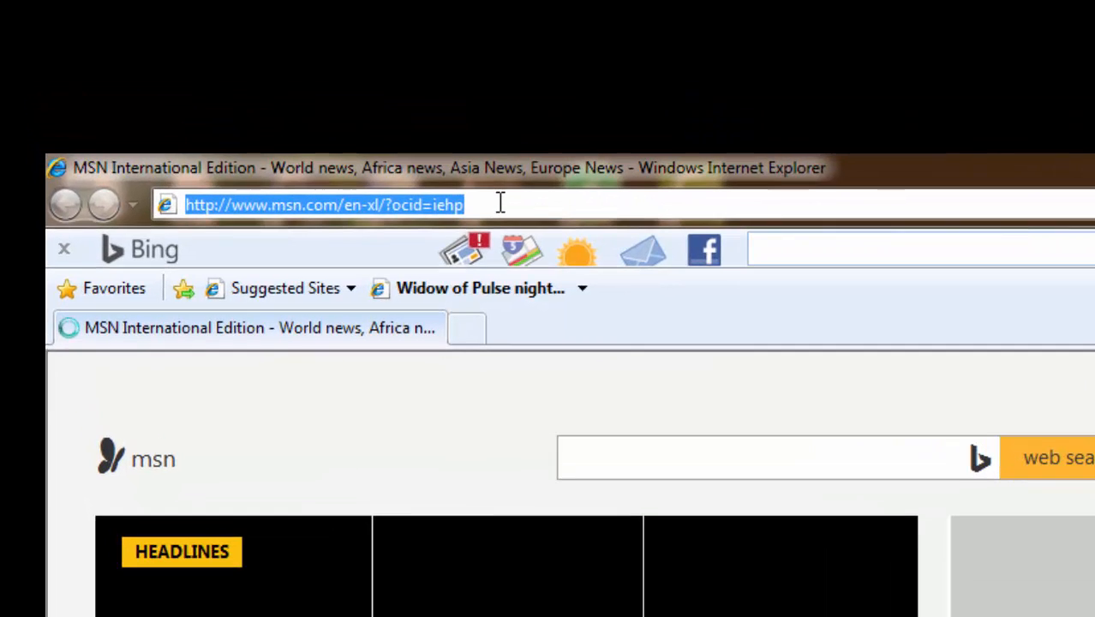
type("vi")
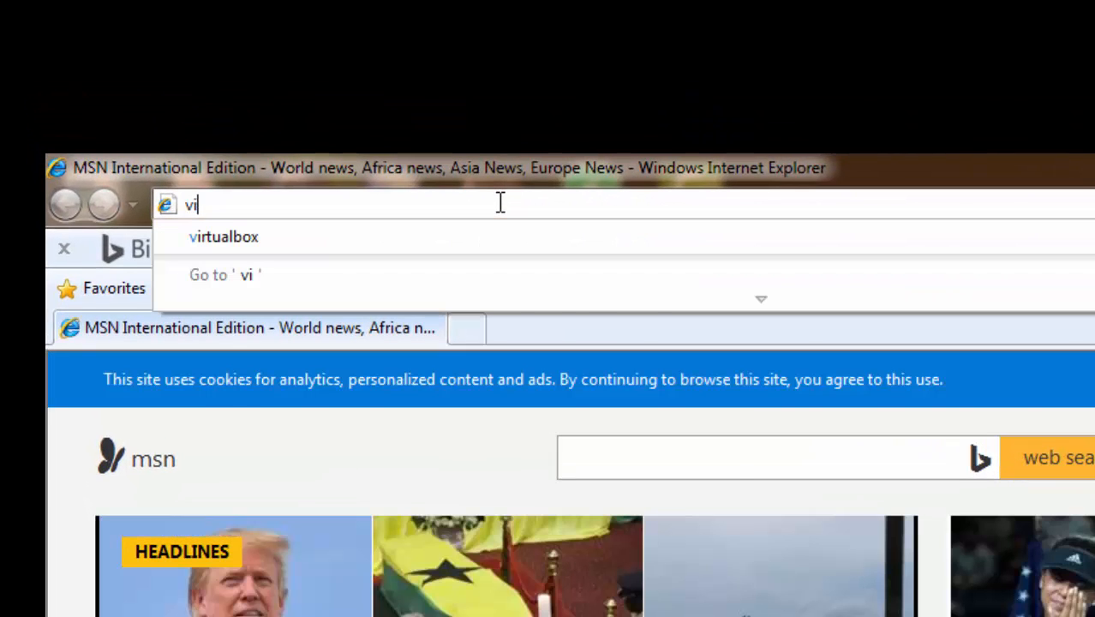
type("rtu")
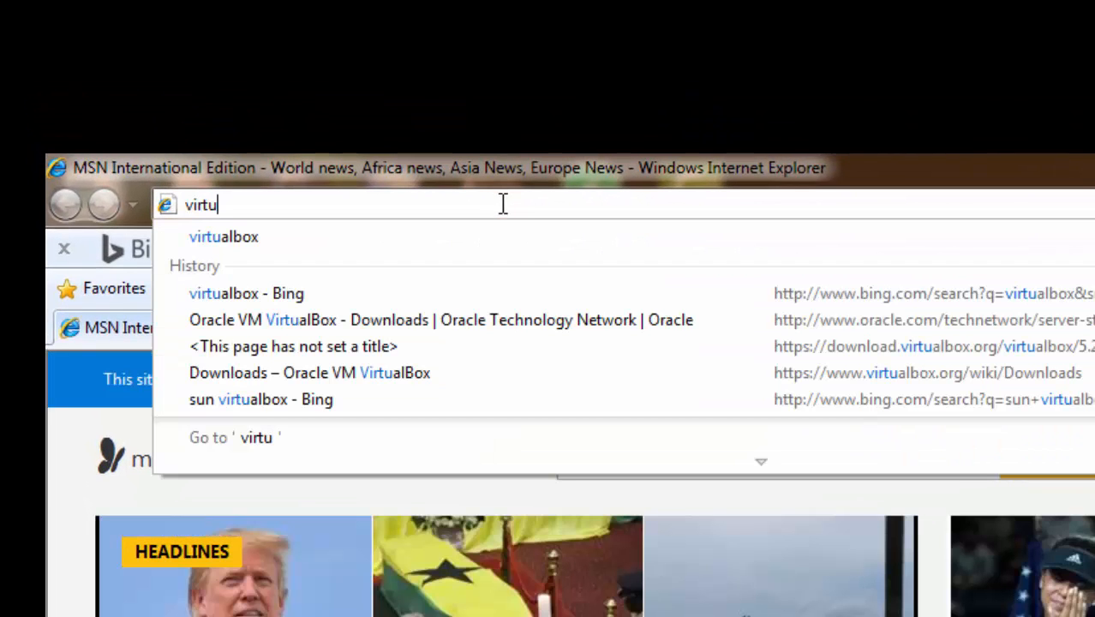
type("albo")
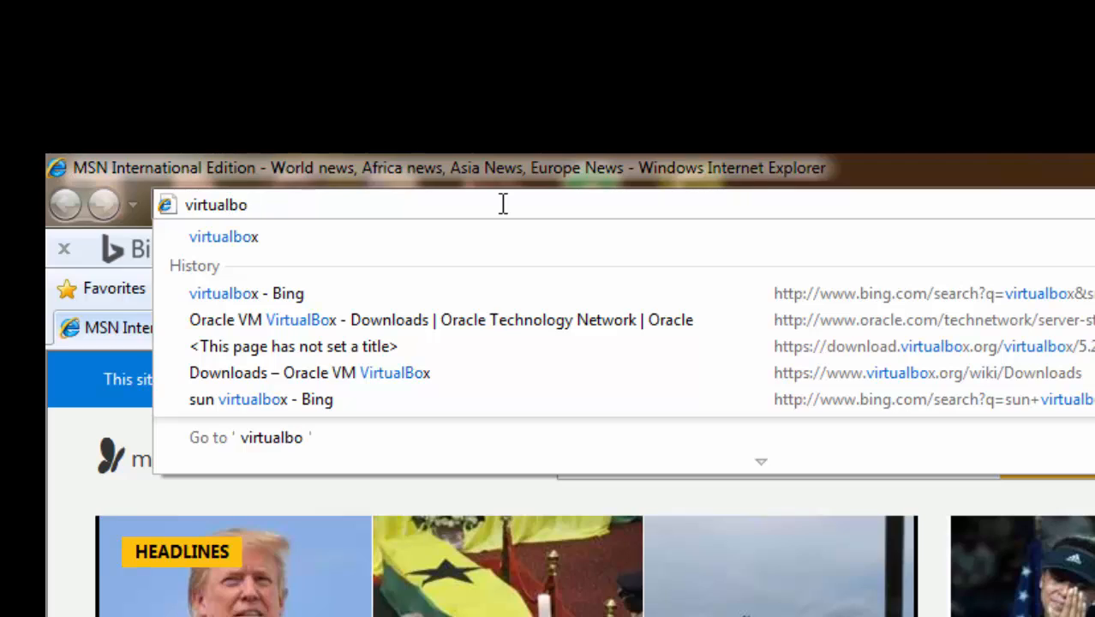
type("x")
key("Return")
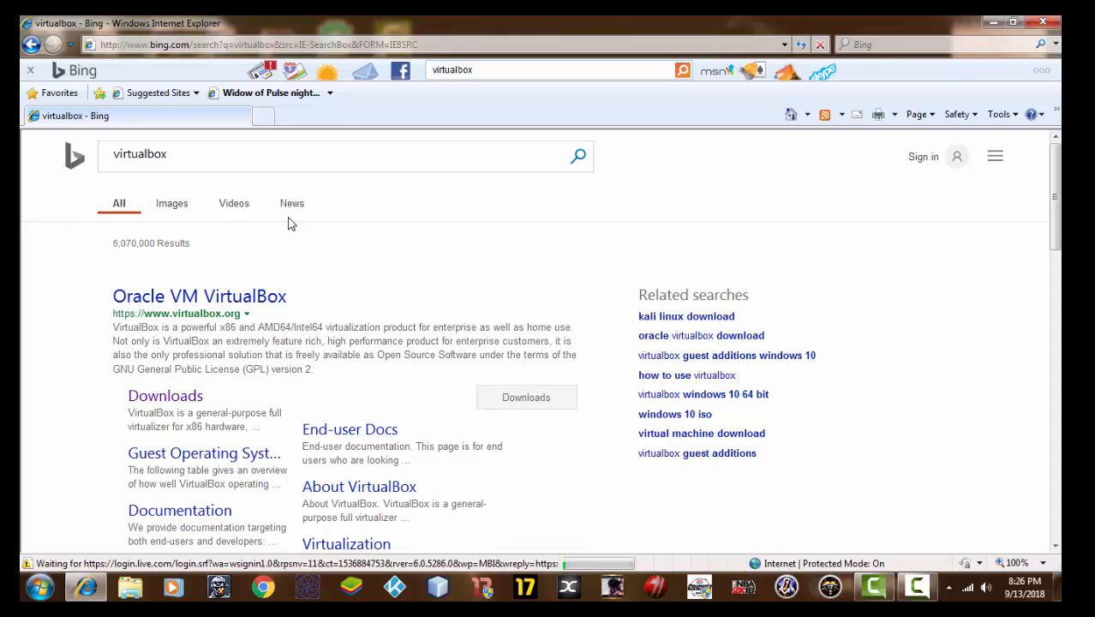
scroll(291, 244, "down", 3)
scroll(313, 318, "down", 3)
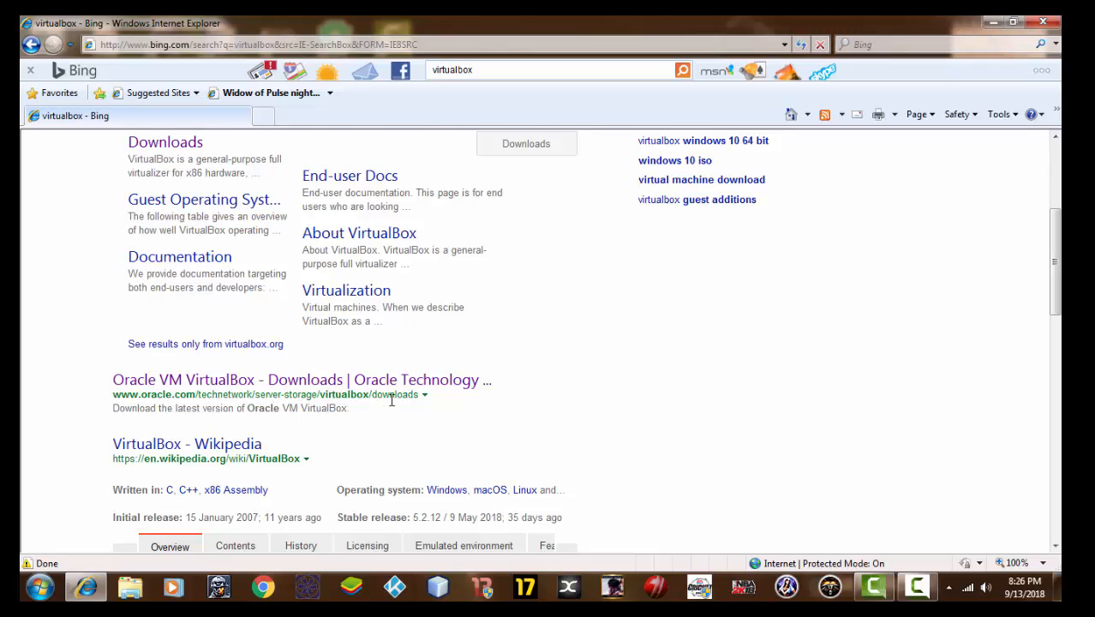
scroll(392, 400, "up", 2)
scroll(163, 219, "up", 3)
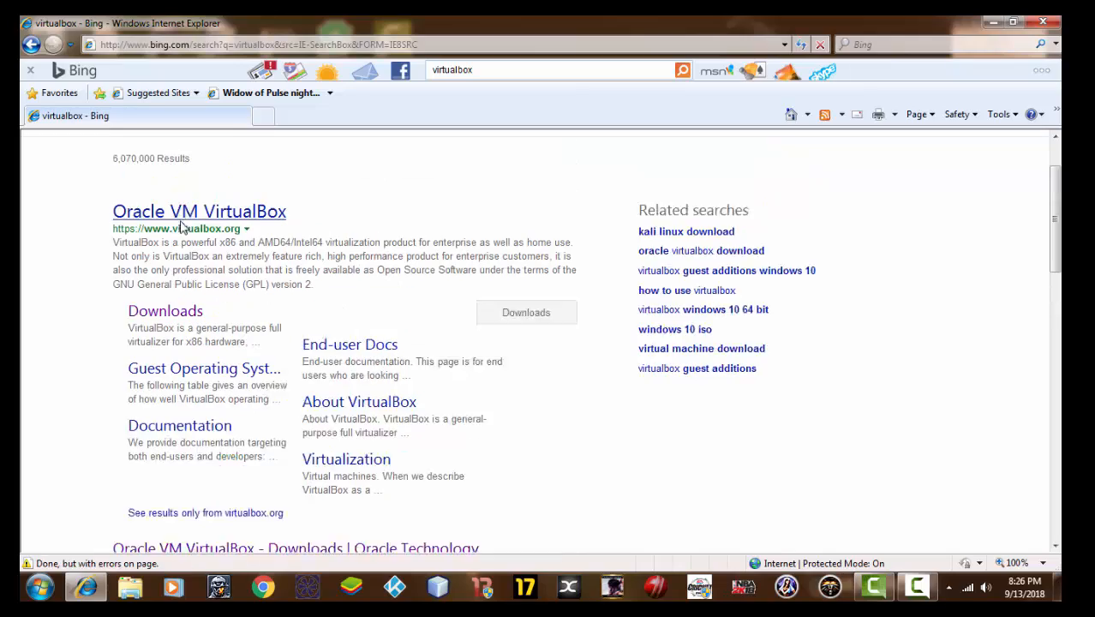
scroll(180, 224, "up", 1)
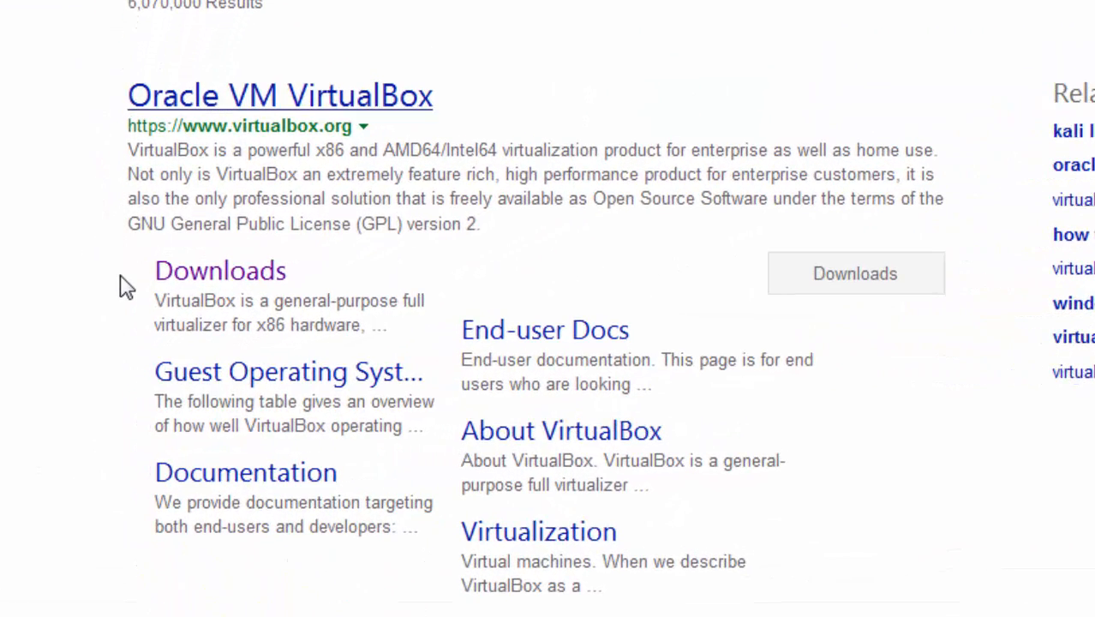
scroll(135, 274, "down", 3)
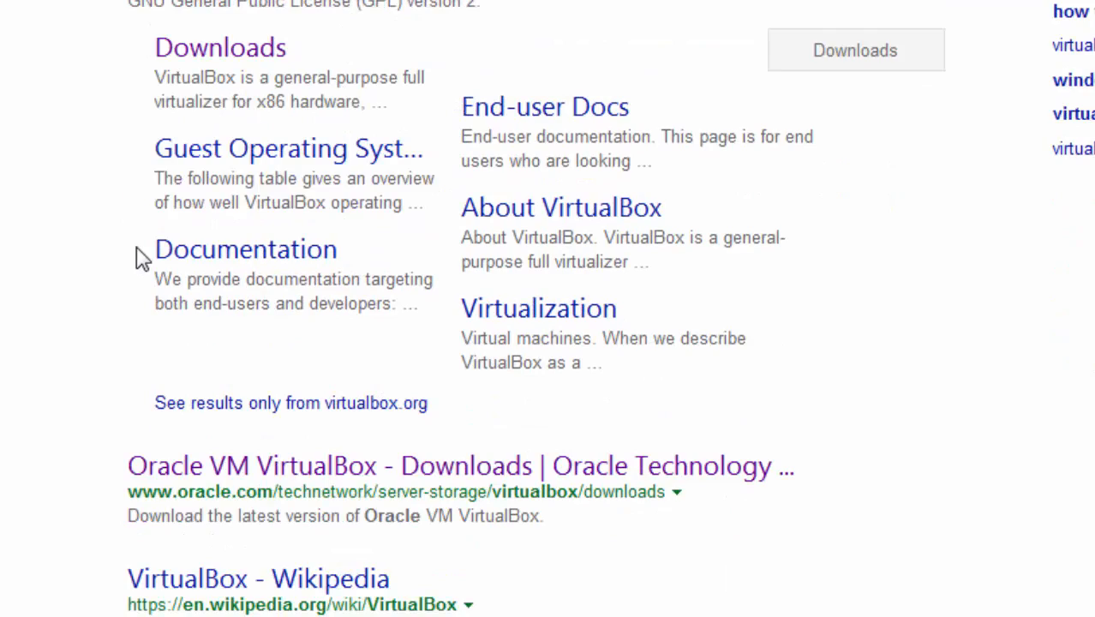
scroll(146, 276, "down", 1)
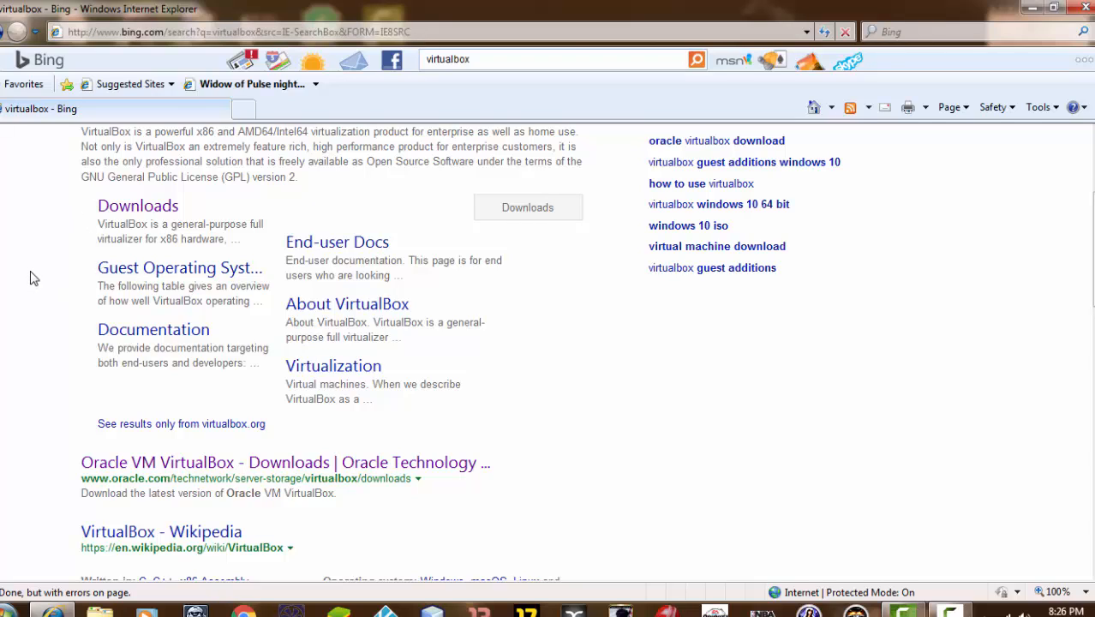
Open the Oracle VM VirtualBox Downloads result and scroll to the 5.2.18 platform package table
left_click(133, 469)
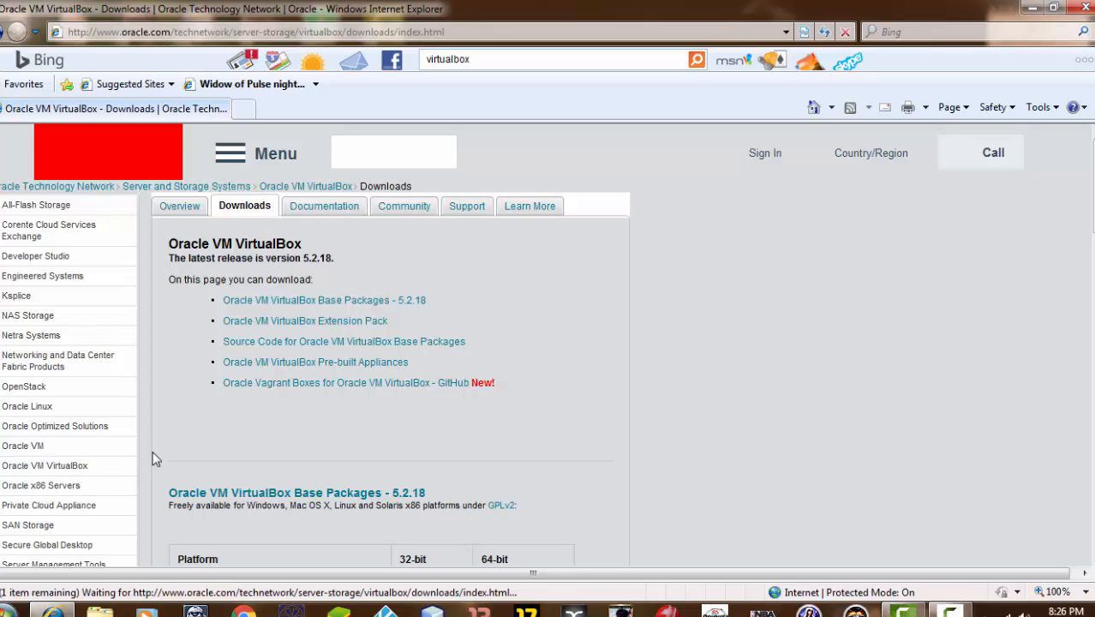
scroll(192, 416, "down", 1)
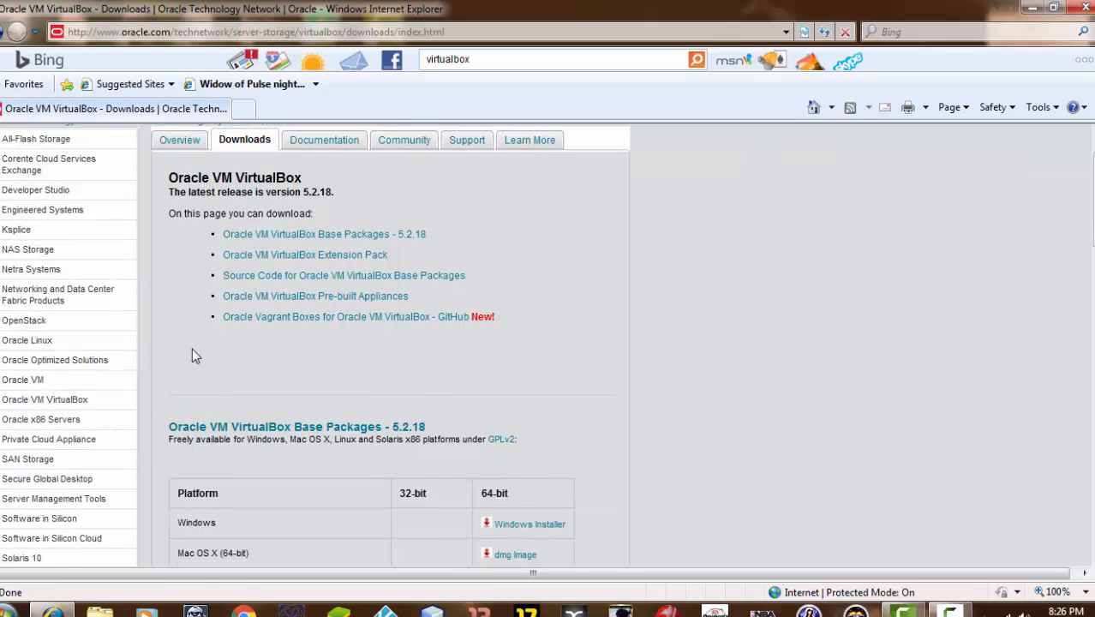
scroll(190, 353, "down", 5)
scroll(213, 347, "down", 5)
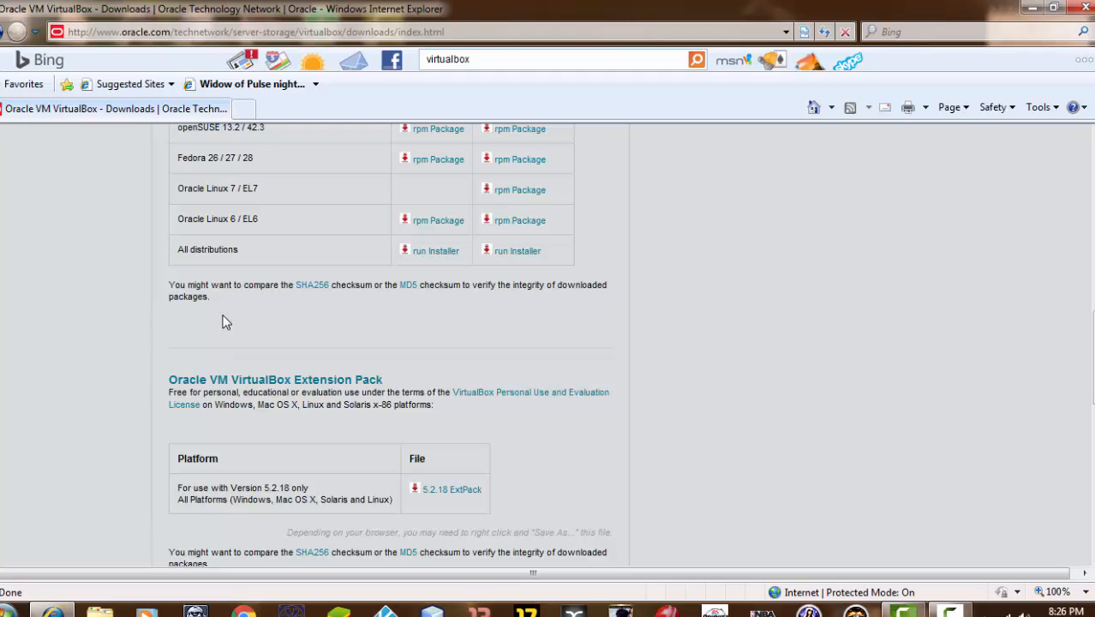
scroll(232, 327, "up", 5)
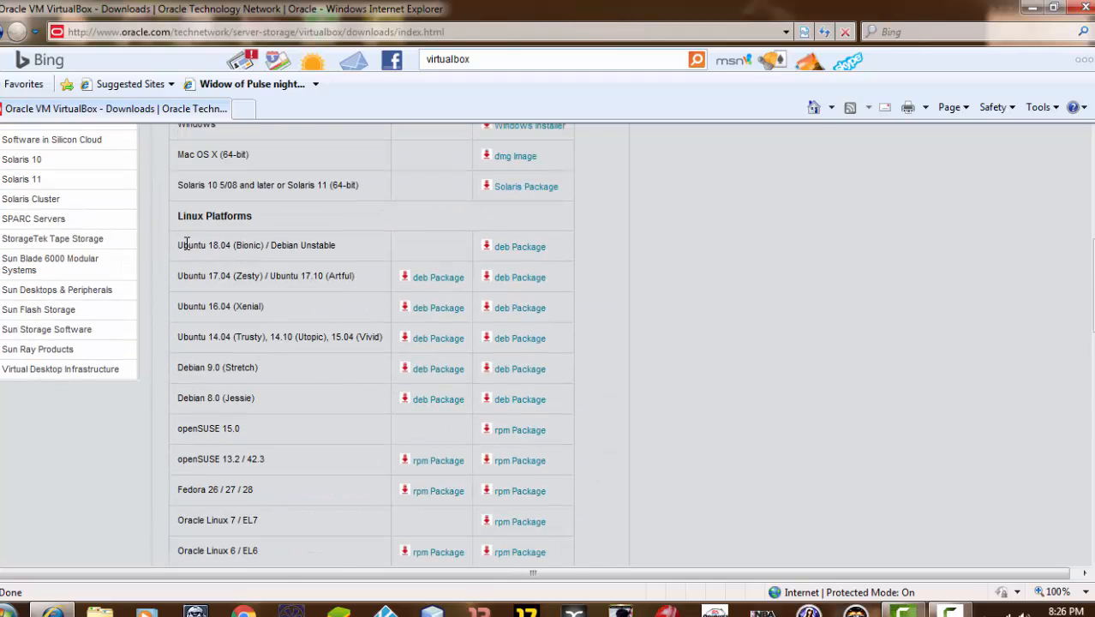
scroll(218, 454, "down", 1)
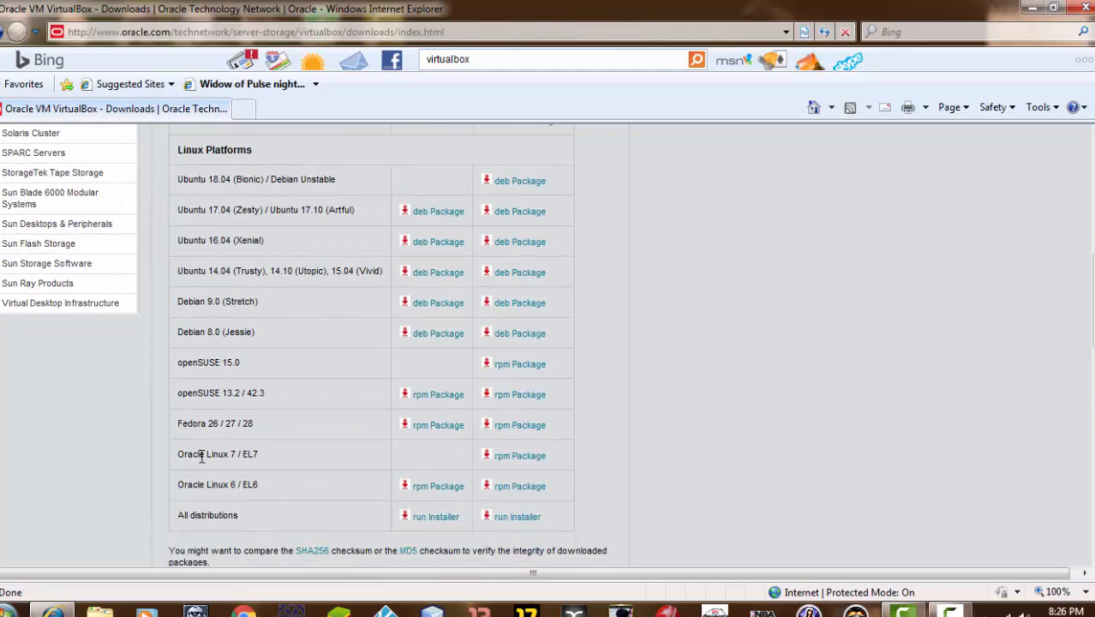
scroll(198, 456, "up", 3)
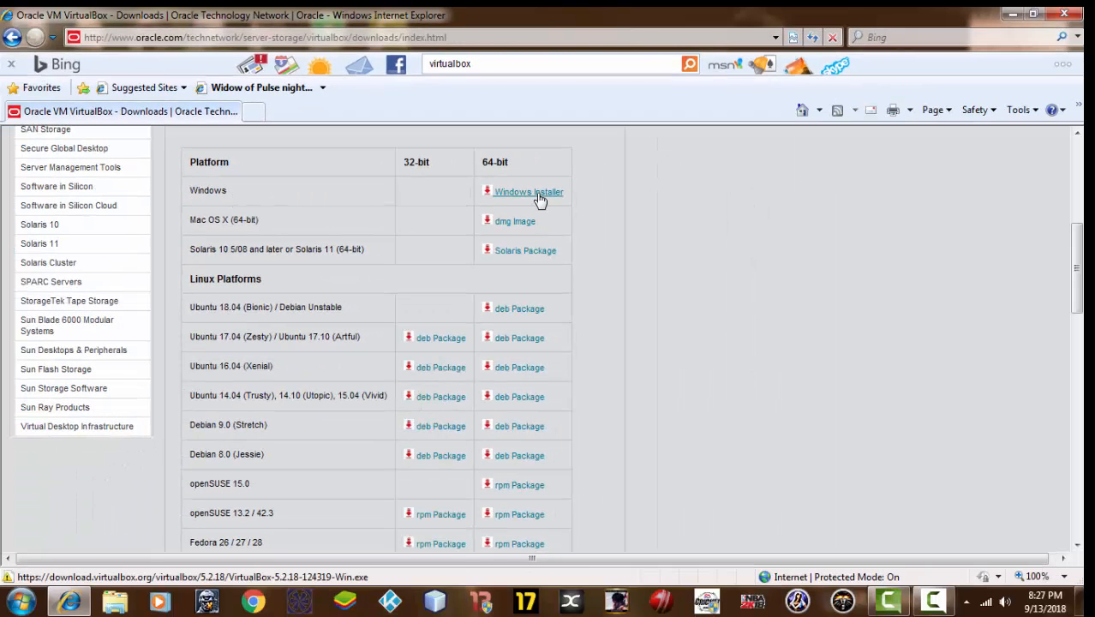
Download the 64-bit Windows Installer for VirtualBox 5.2.18 and choose to run it
left_click(540, 199)
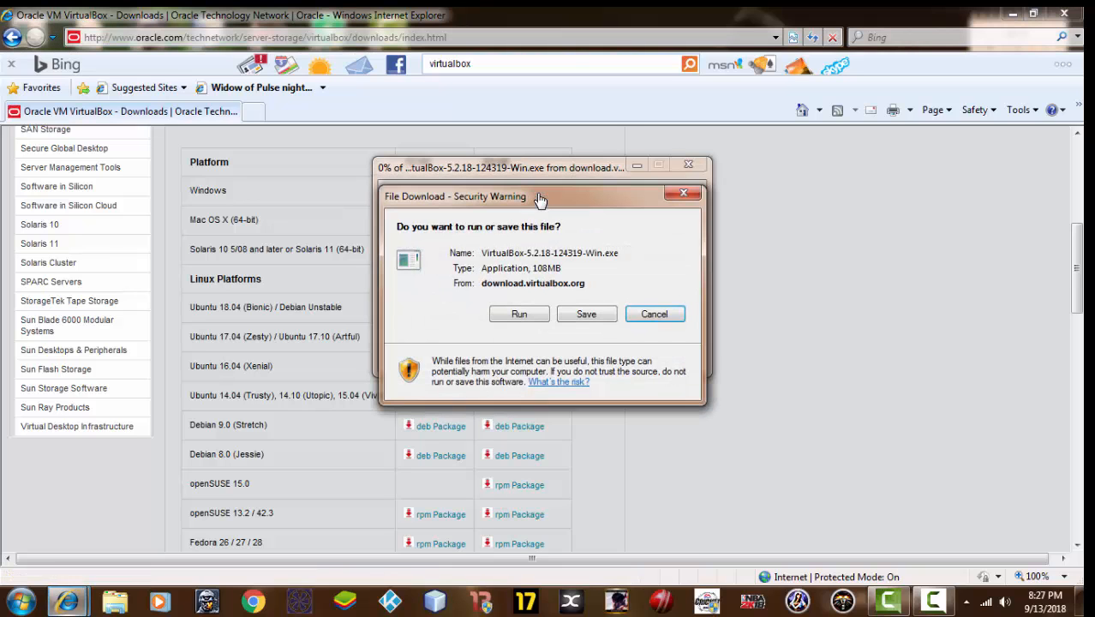
left_click(517, 315)
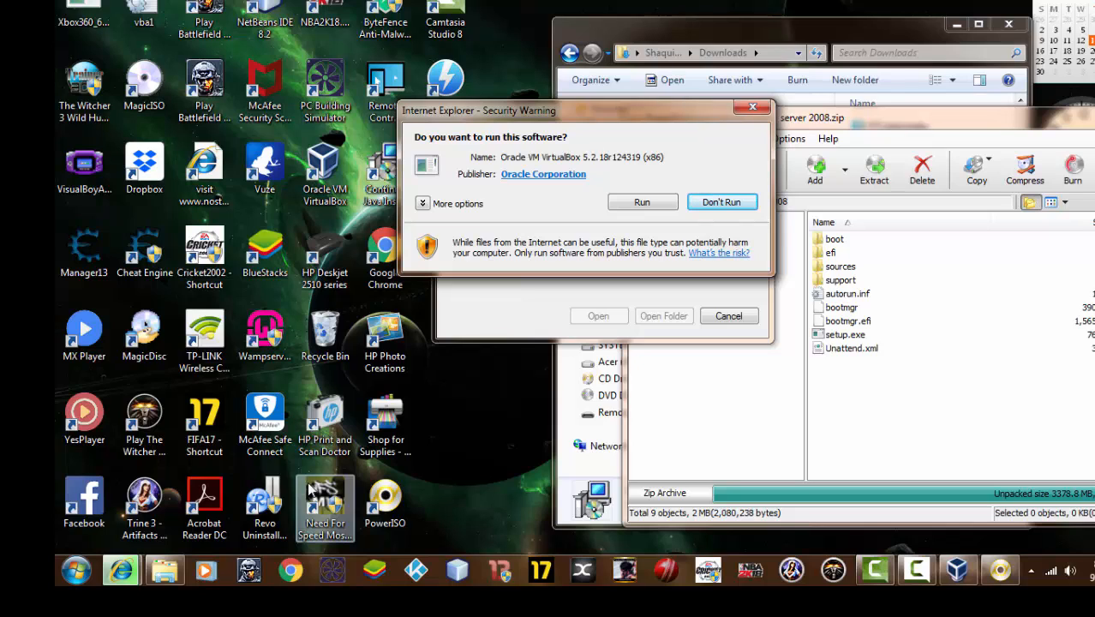
Confirm running the VirtualBox 5.2.18 installer and continue past the Welcome page
left_click(633, 206)
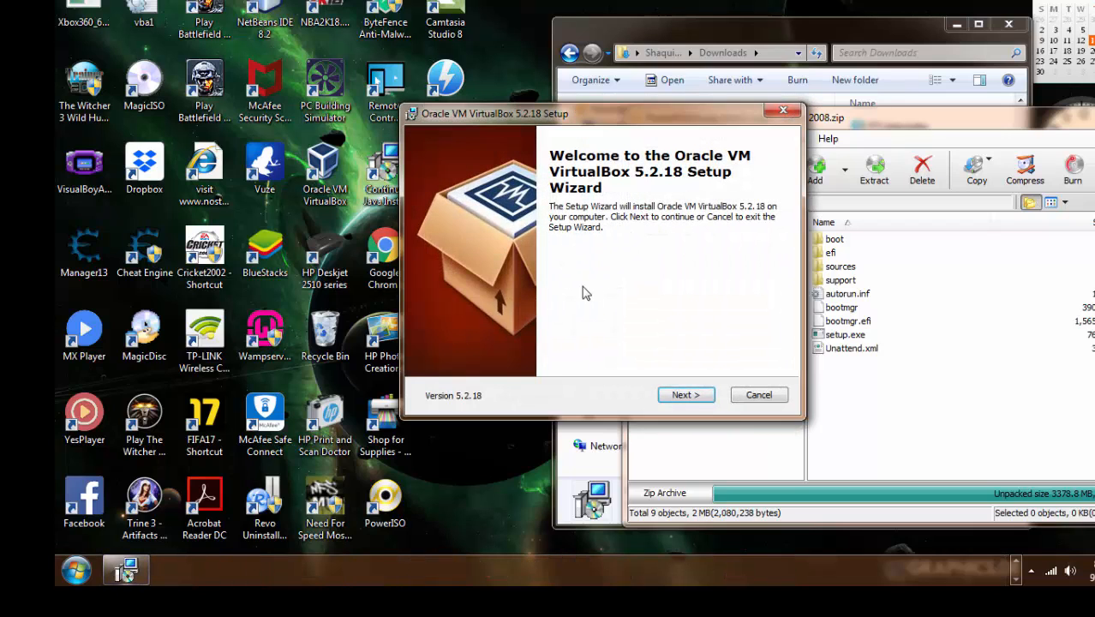
left_click(682, 396)
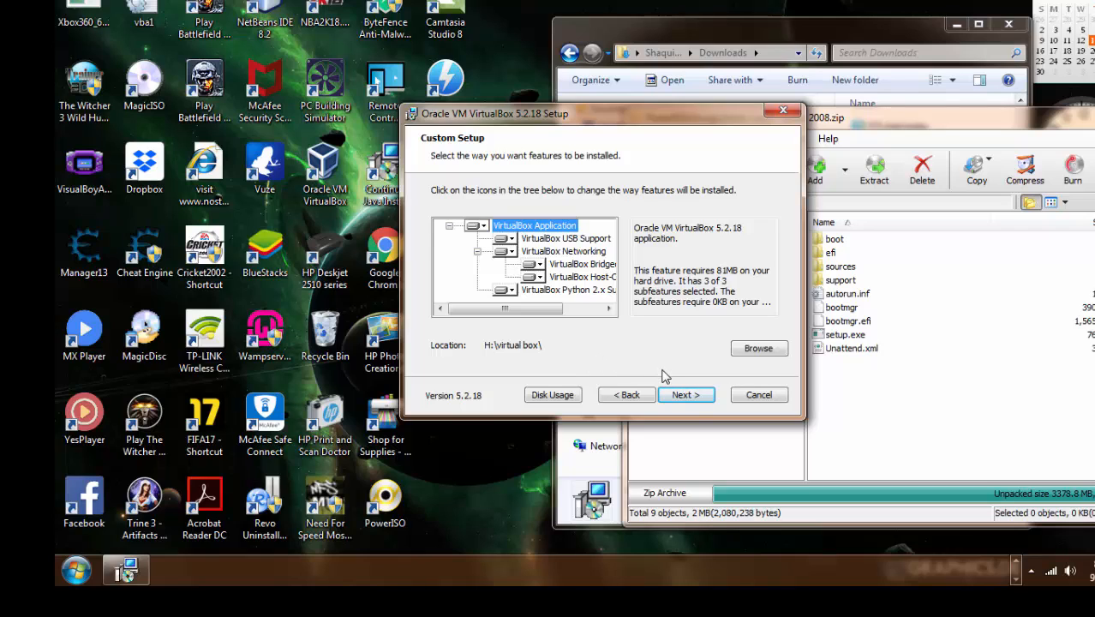
Accept the default features and shortcut options, then confirm the Network Interfaces warning to install
left_click(679, 398)
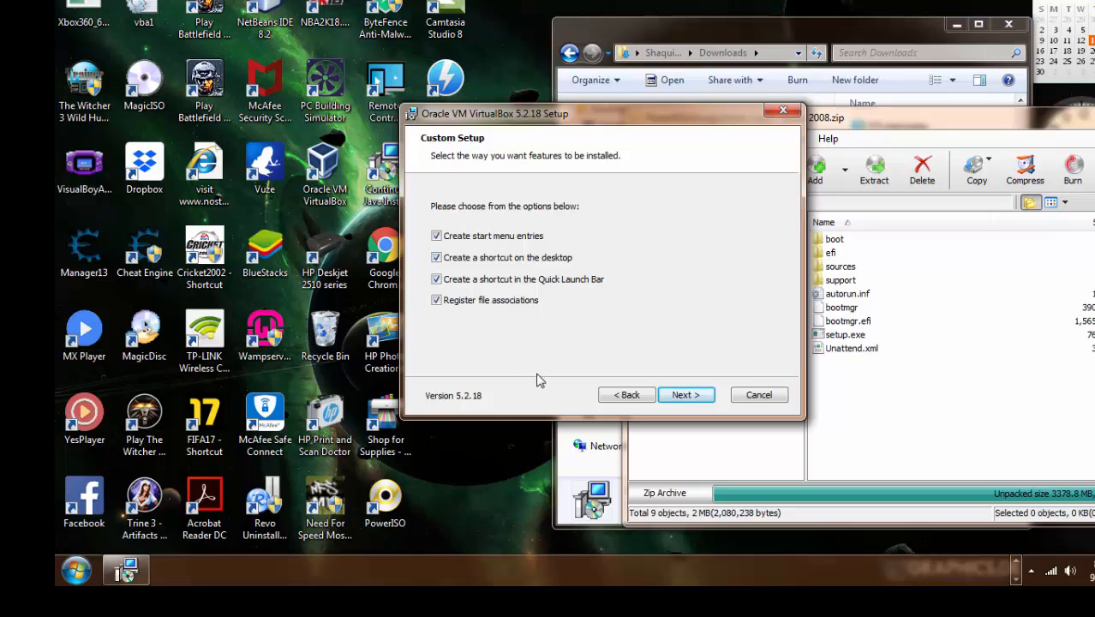
left_click(683, 401)
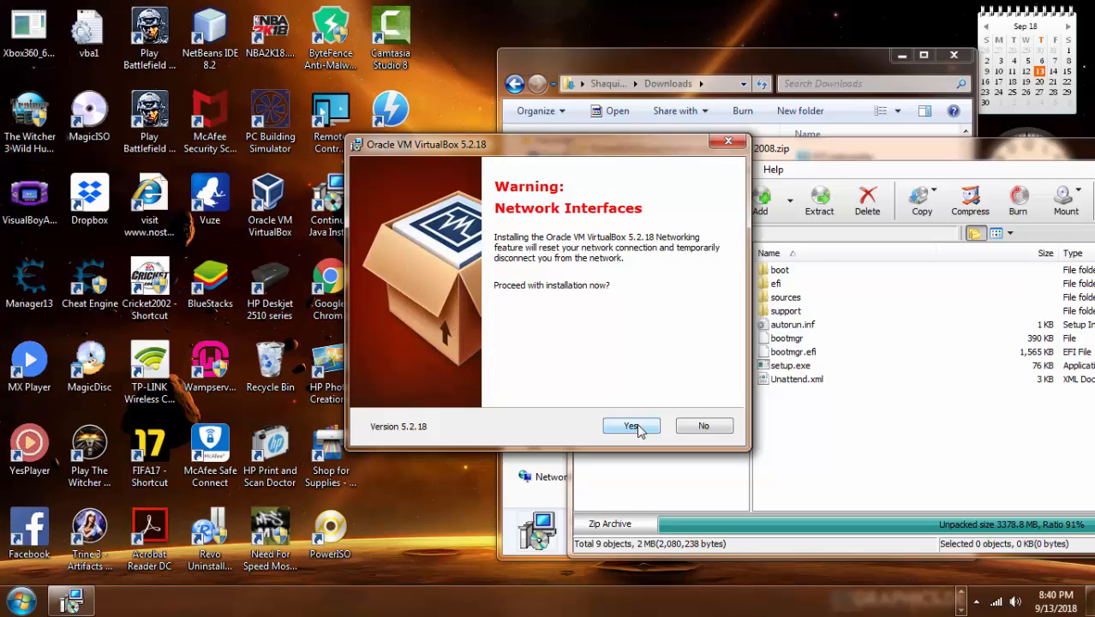
left_click(634, 426)
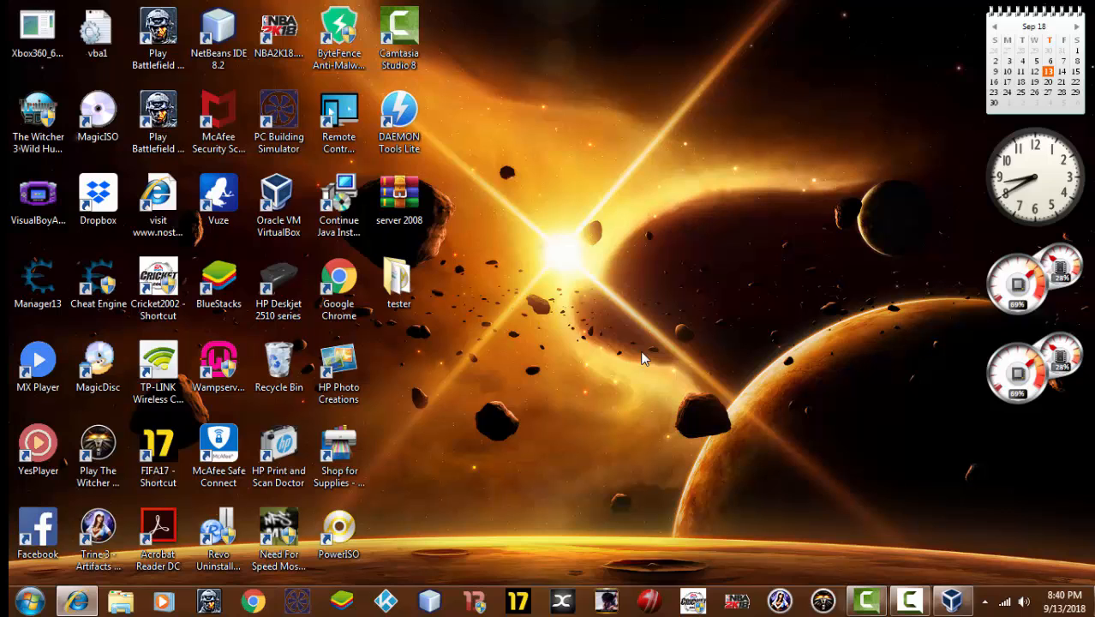
View the server 2008 archive's properties, then close the Properties dialog
right_click(396, 217)
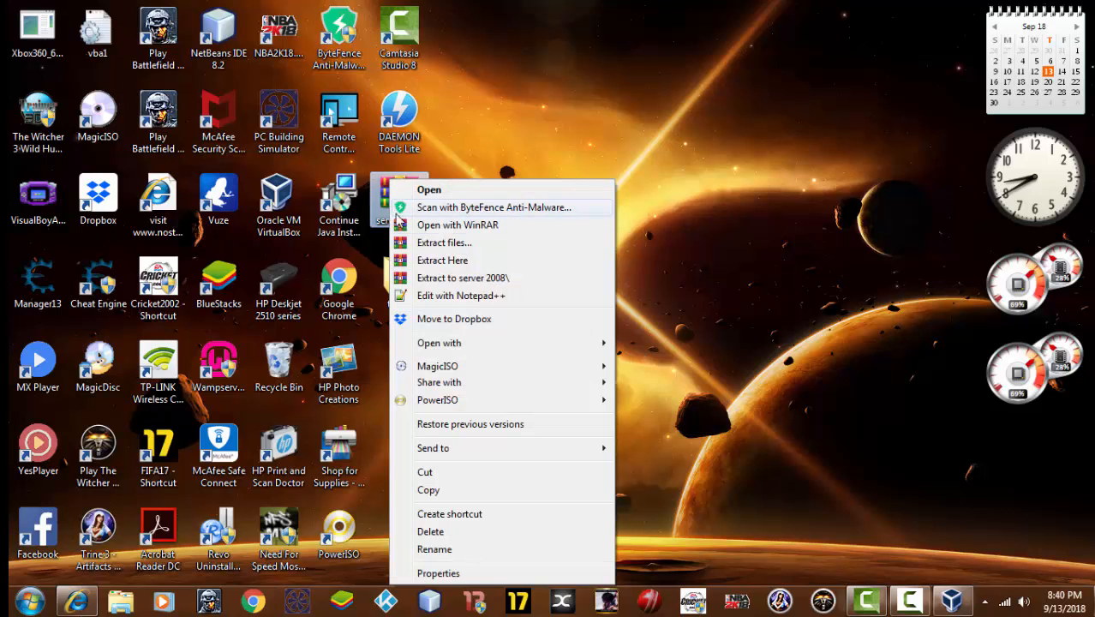
left_click(480, 573)
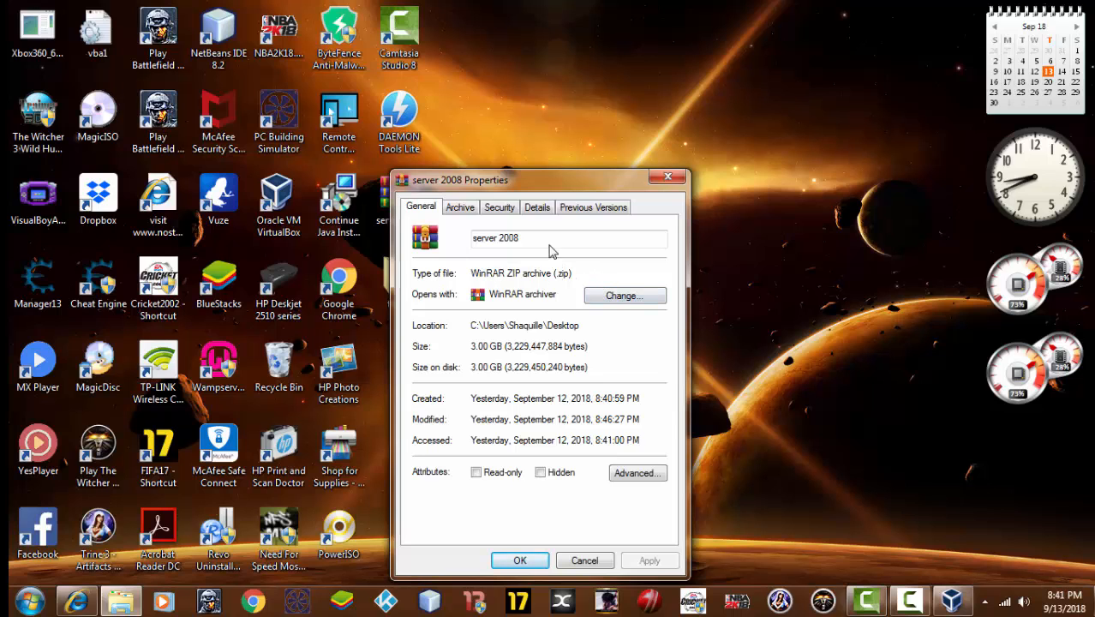
left_click(665, 177)
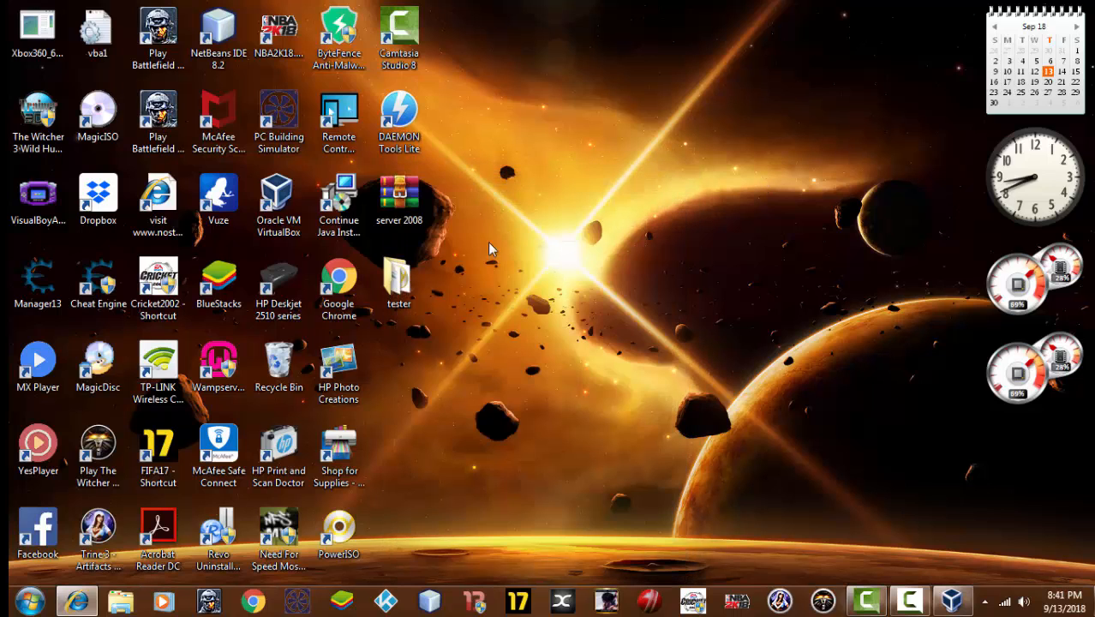
Open the server 2008 archive with PowerISO from its context menu
right_click(406, 209)
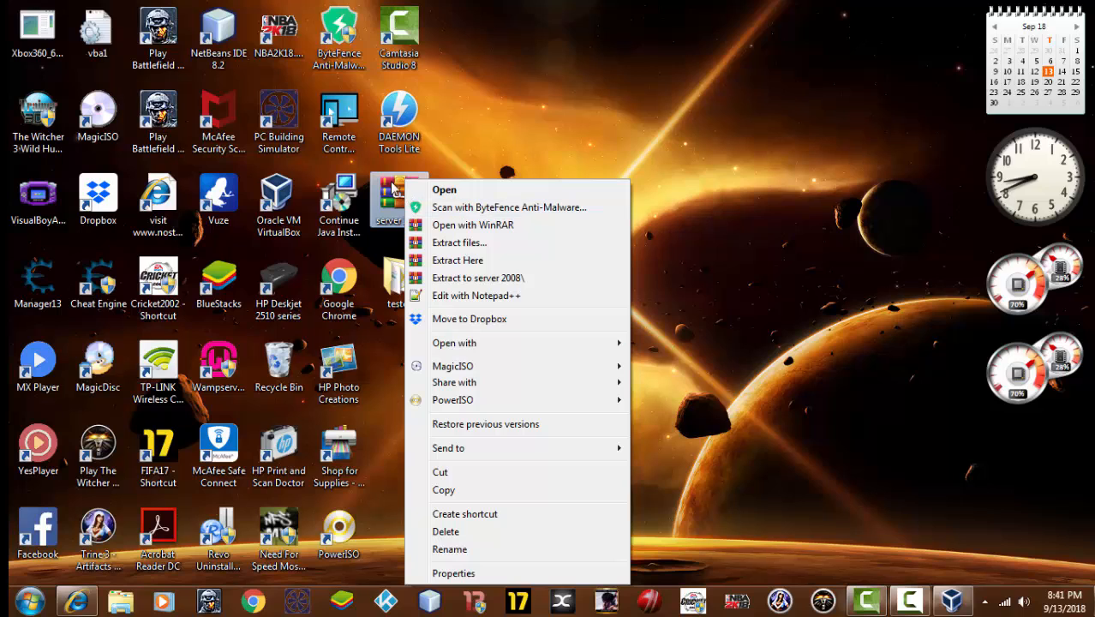
left_click(643, 164)
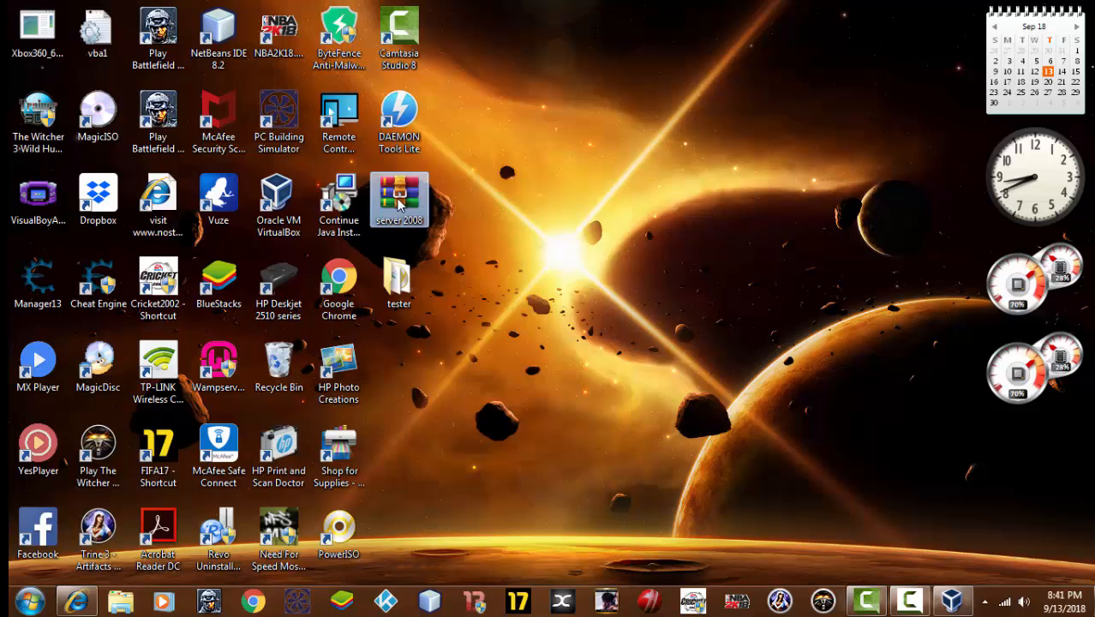
right_click(400, 204)
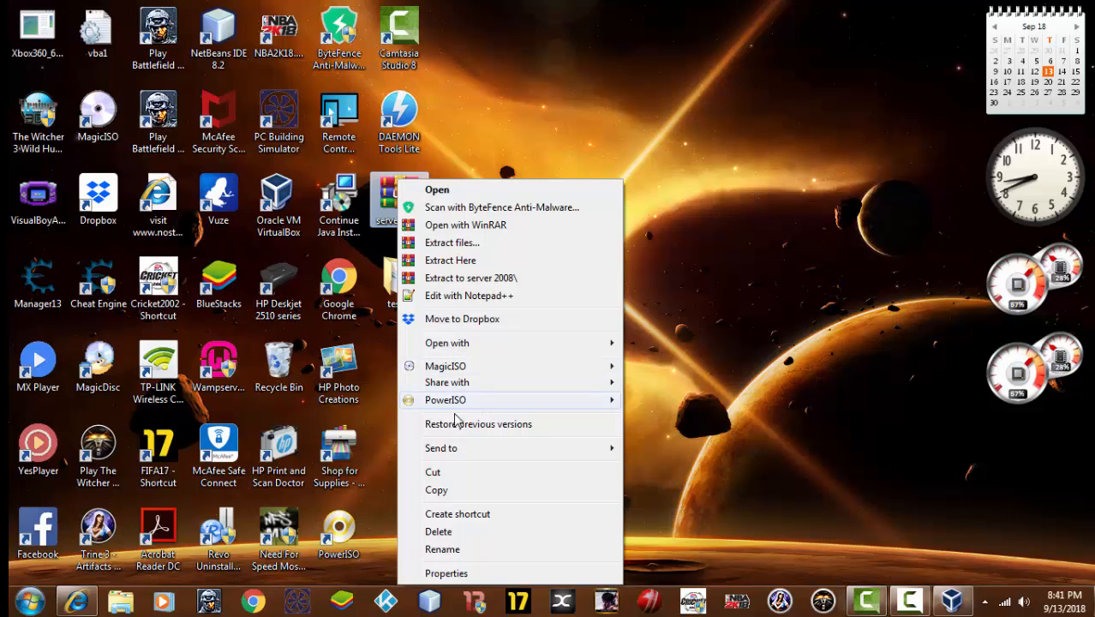
mouse_move(461, 407)
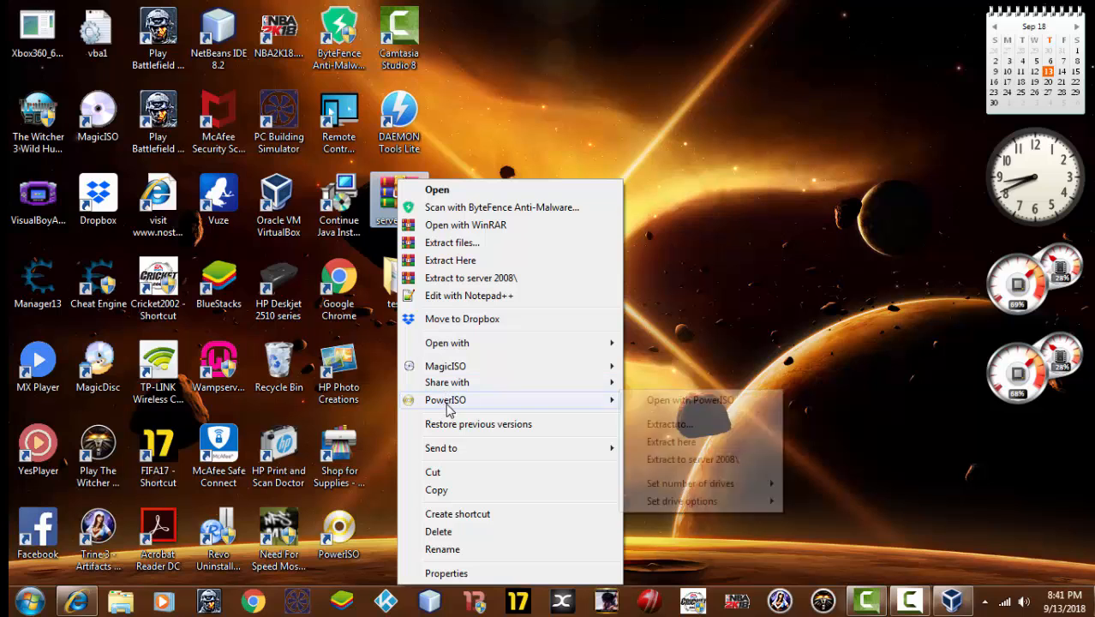
left_click(665, 401)
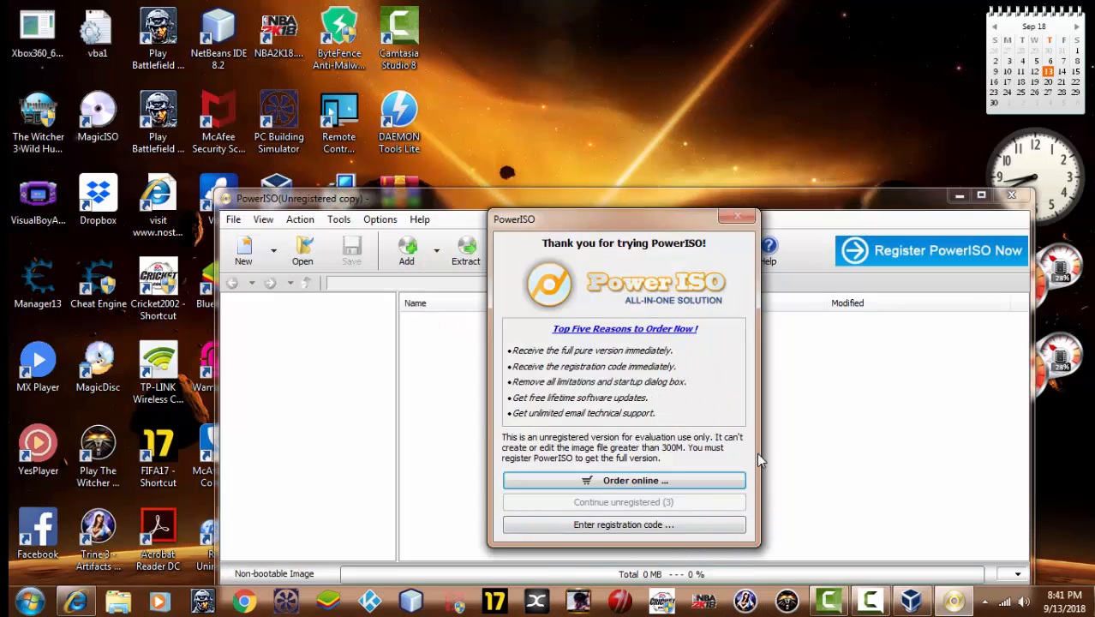
Continue unregistered and save the server 2008 folder as Standard ISO image 'server 2008'
left_click(552, 503)
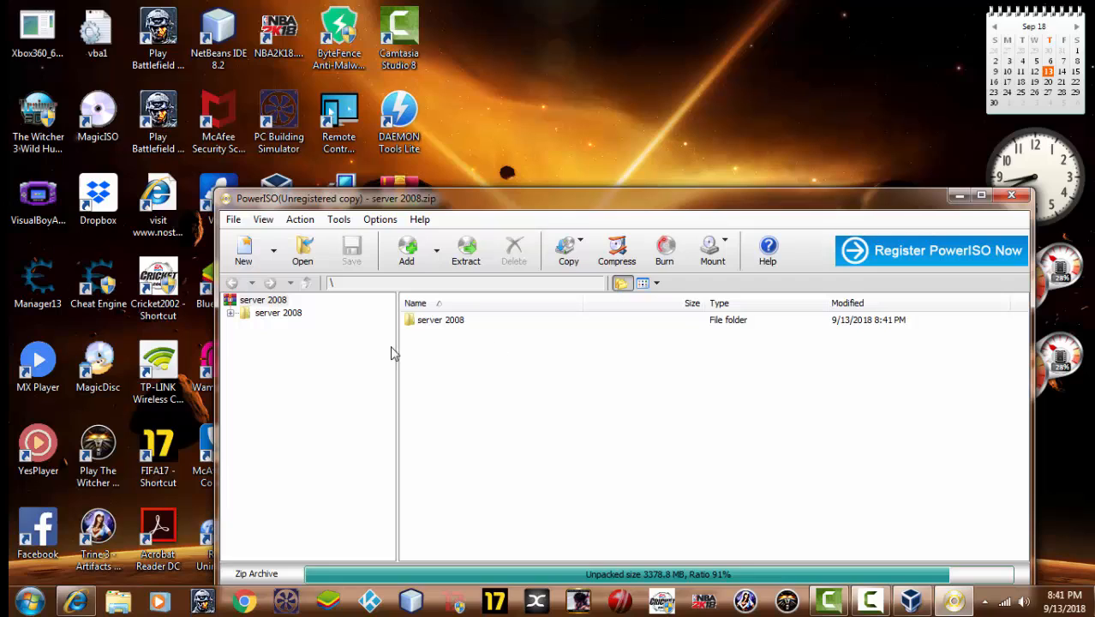
double_click(439, 322)
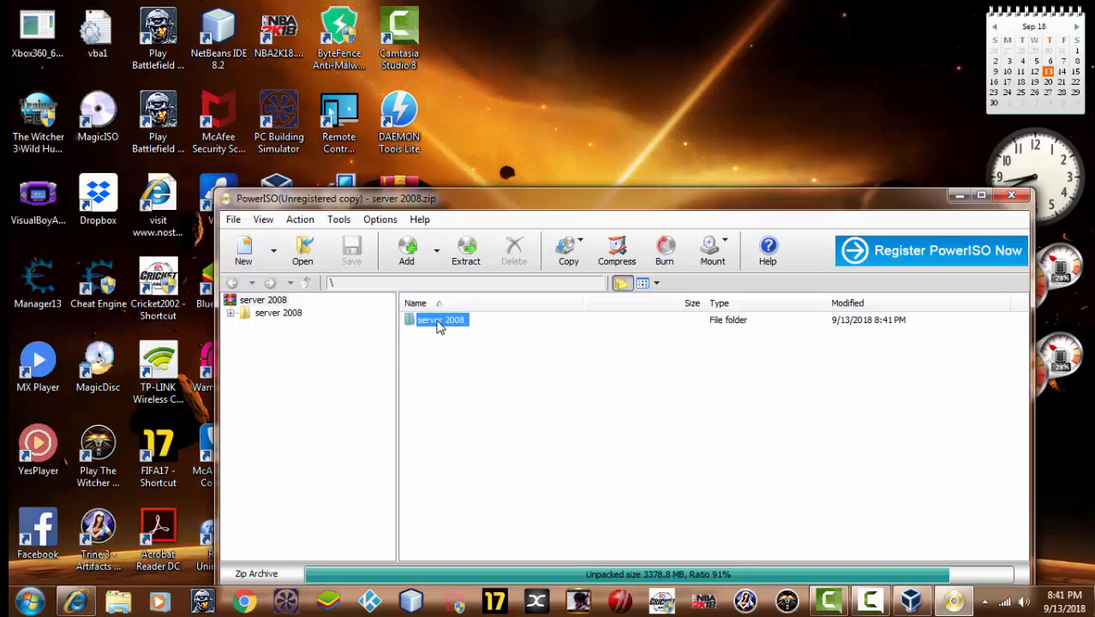
left_click(232, 221)
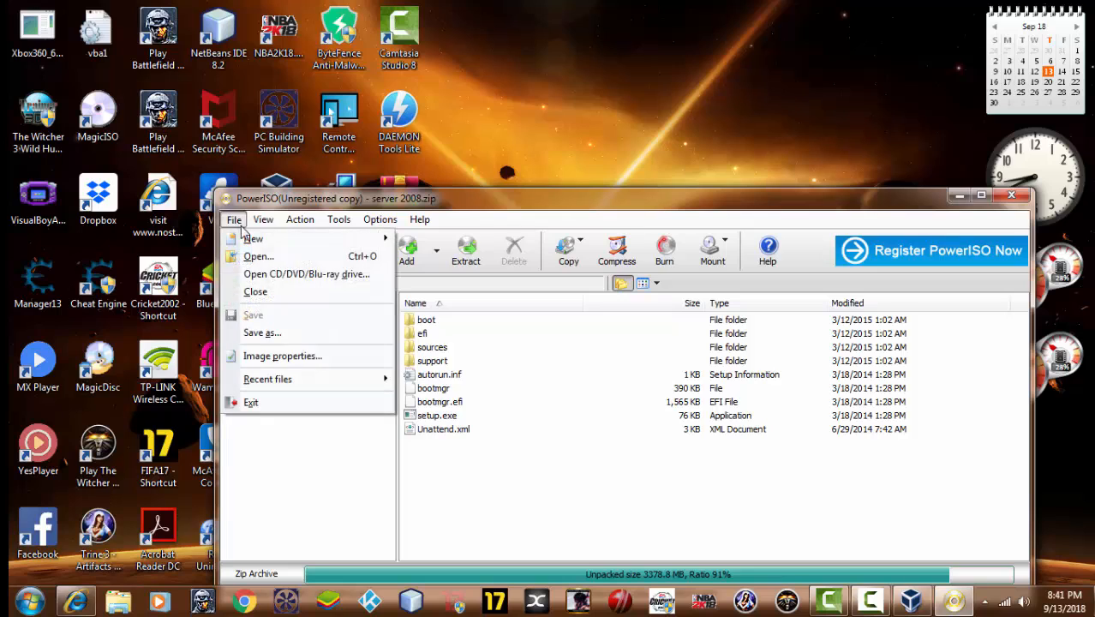
left_click(290, 335)
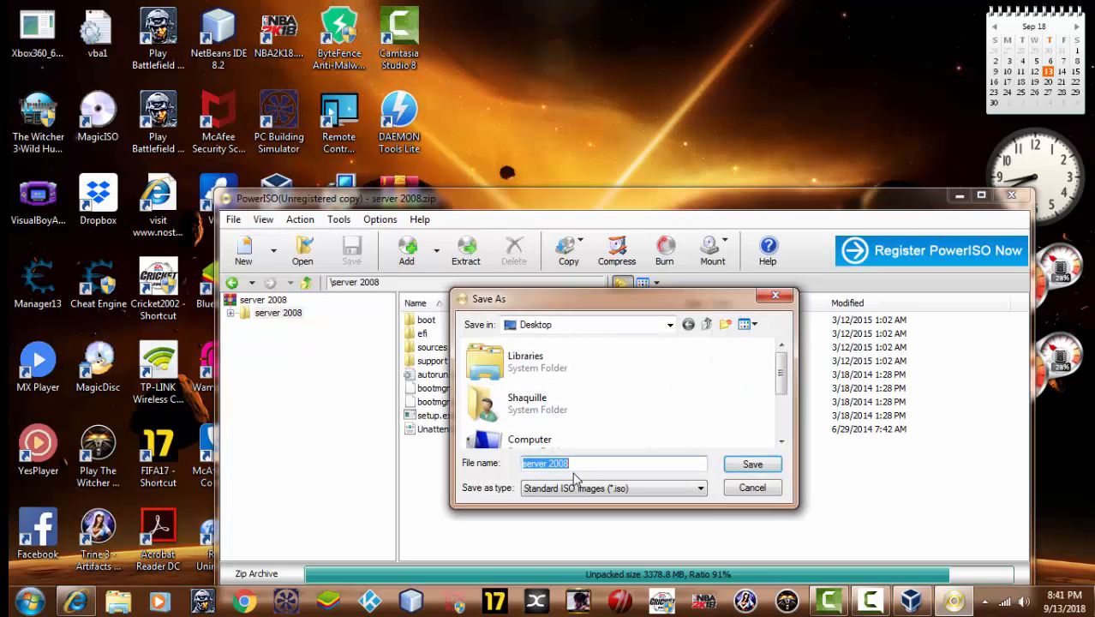
left_click(590, 465)
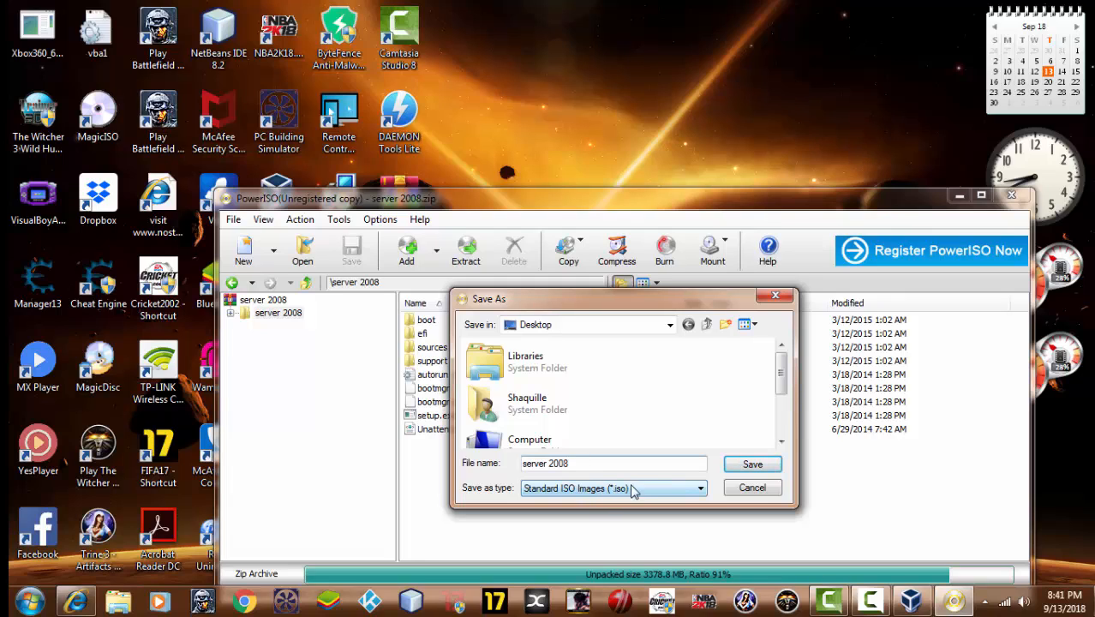
left_click(753, 465)
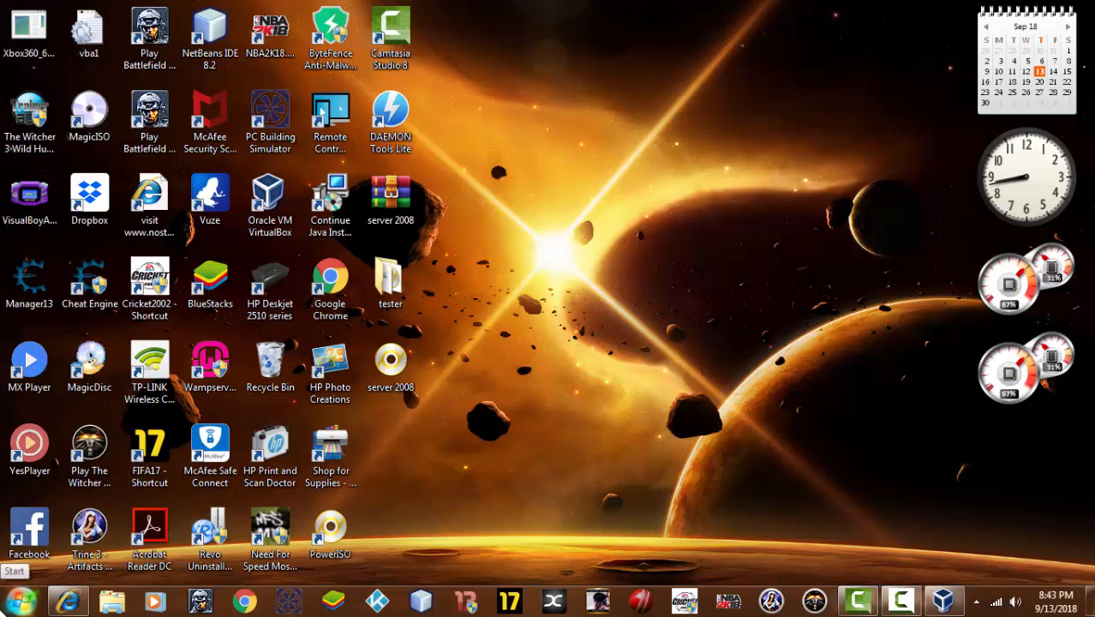
Start Oracle VM VirtualBox from the Start menu
left_click(21, 600)
mouse_move(54, 439)
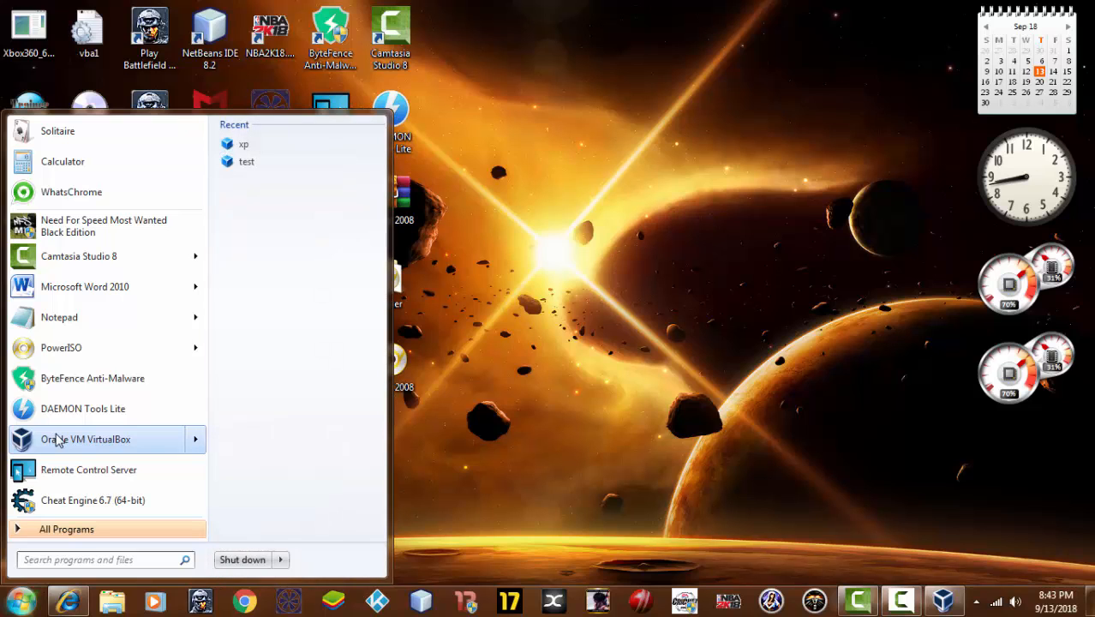
left_click(57, 440)
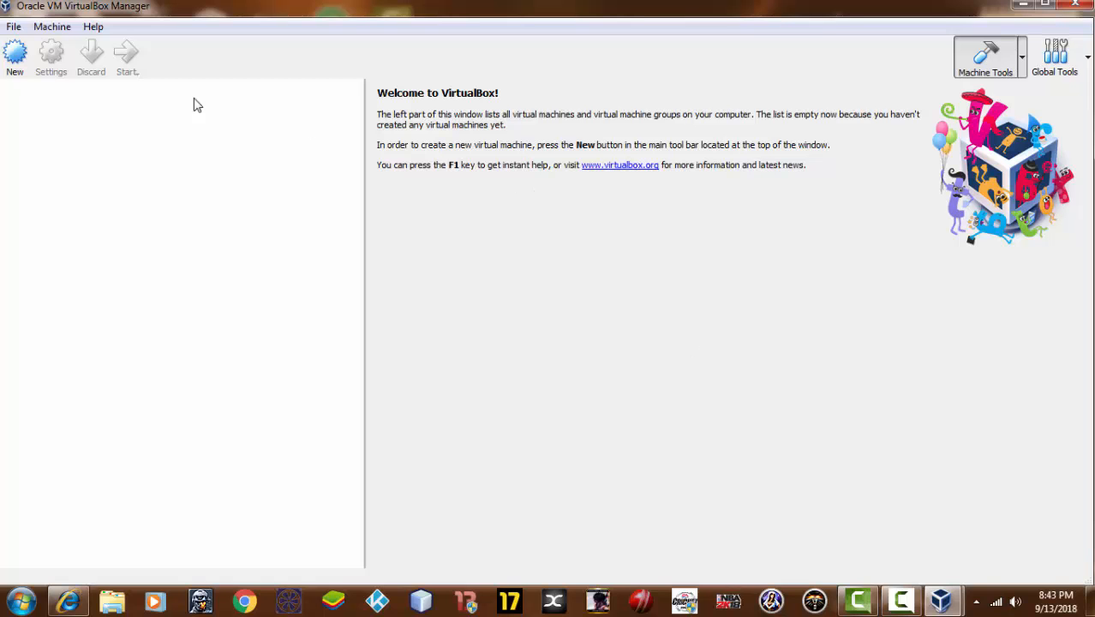
Create a new machine 'windows server 2008' with 2048 MB memory and a new virtual hard disk
left_click(16, 56)
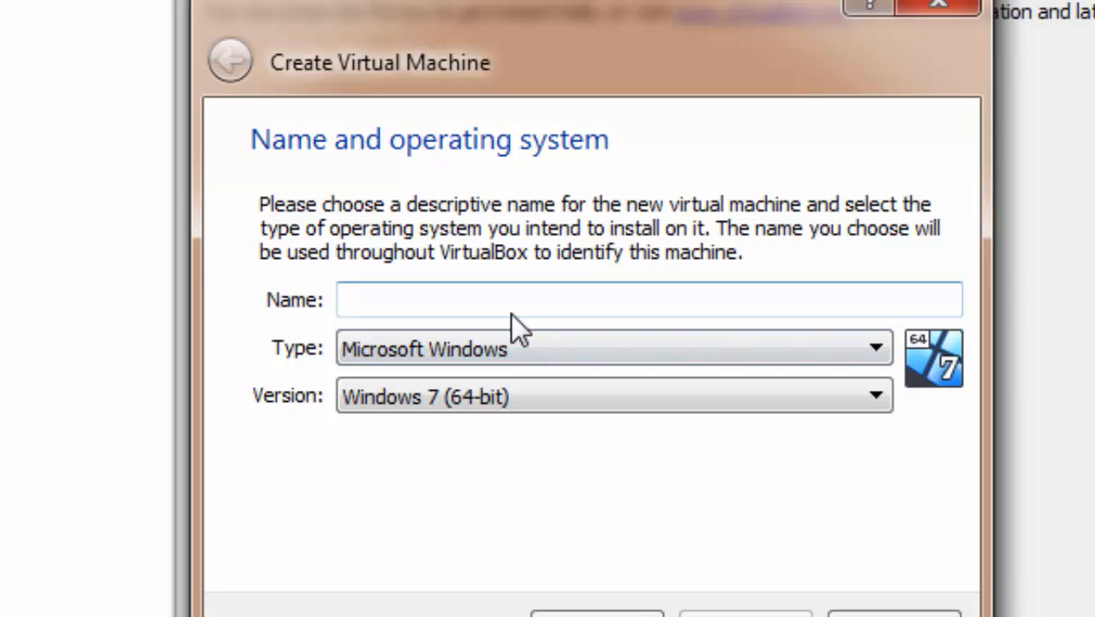
type("wind")
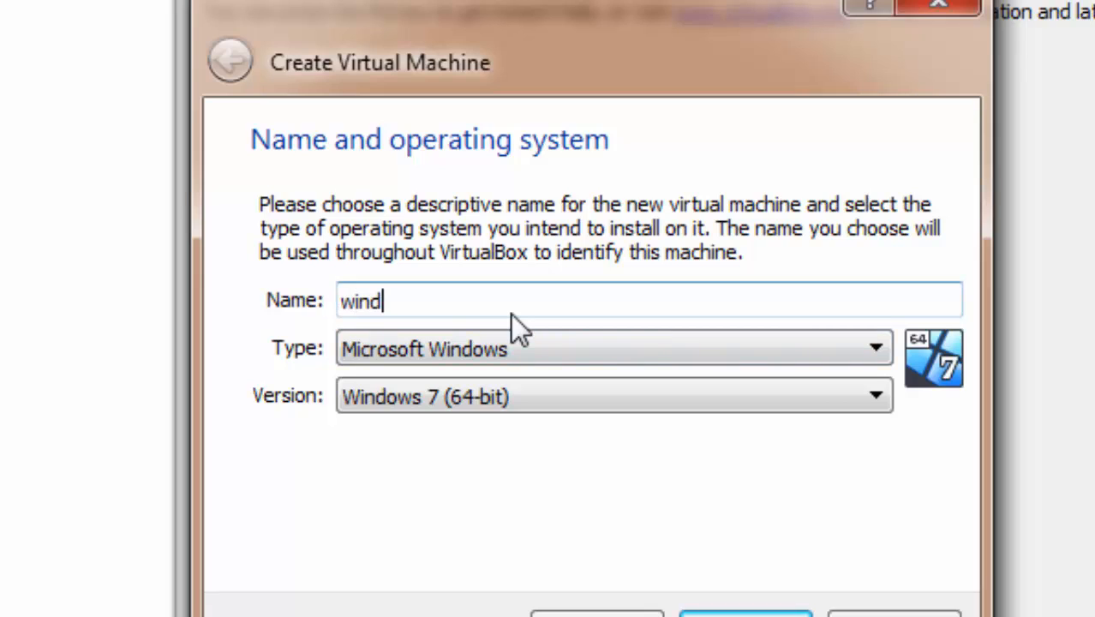
type("ows s")
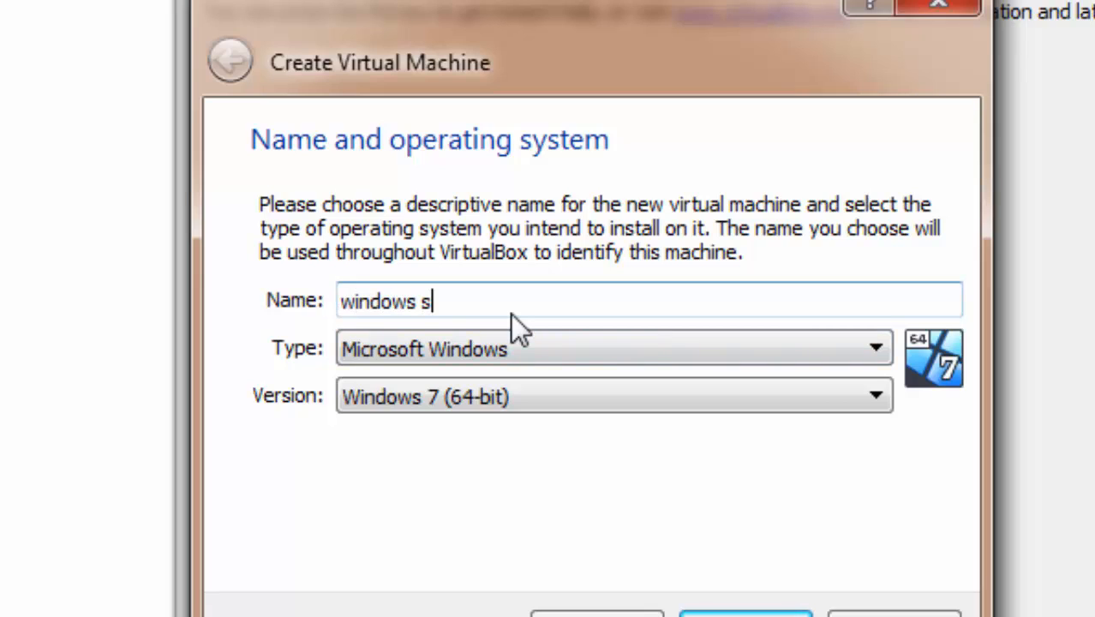
type("erver ")
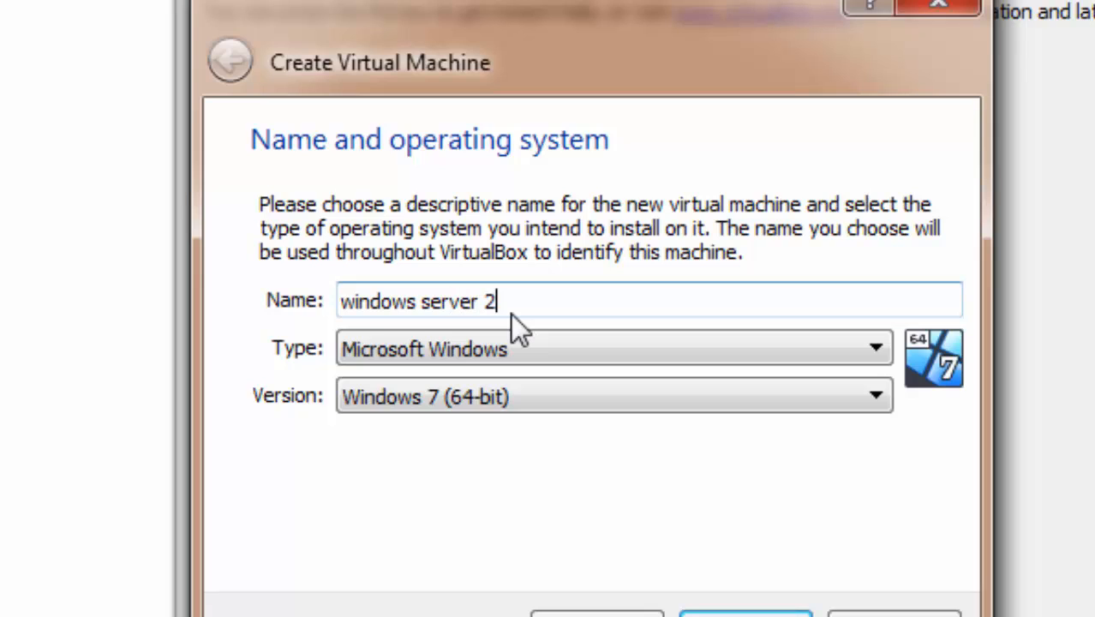
type("2008")
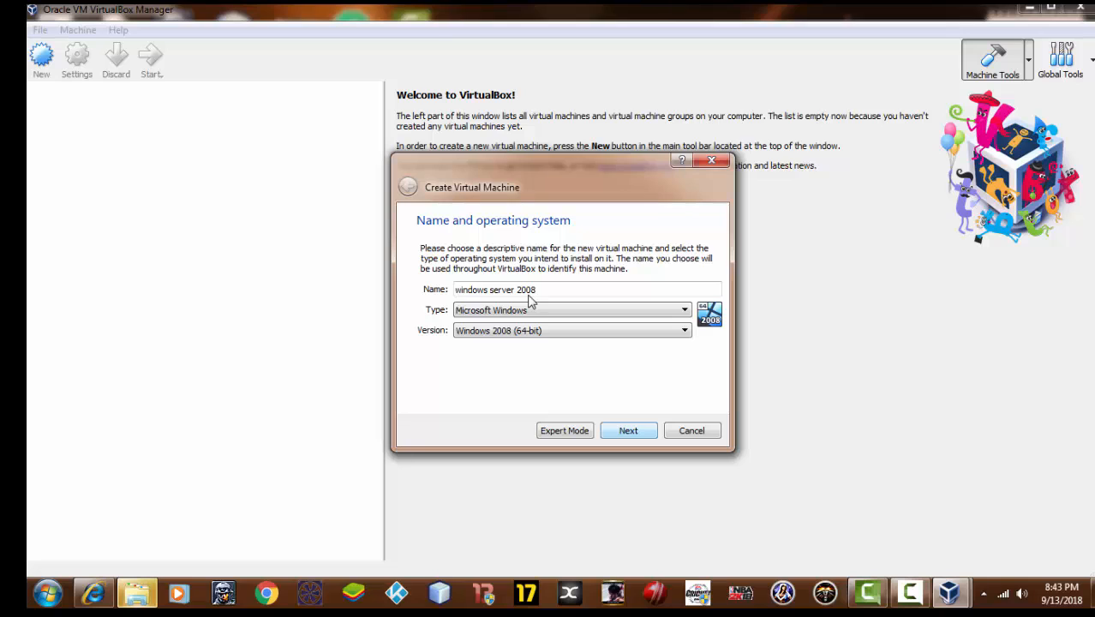
key("Return")
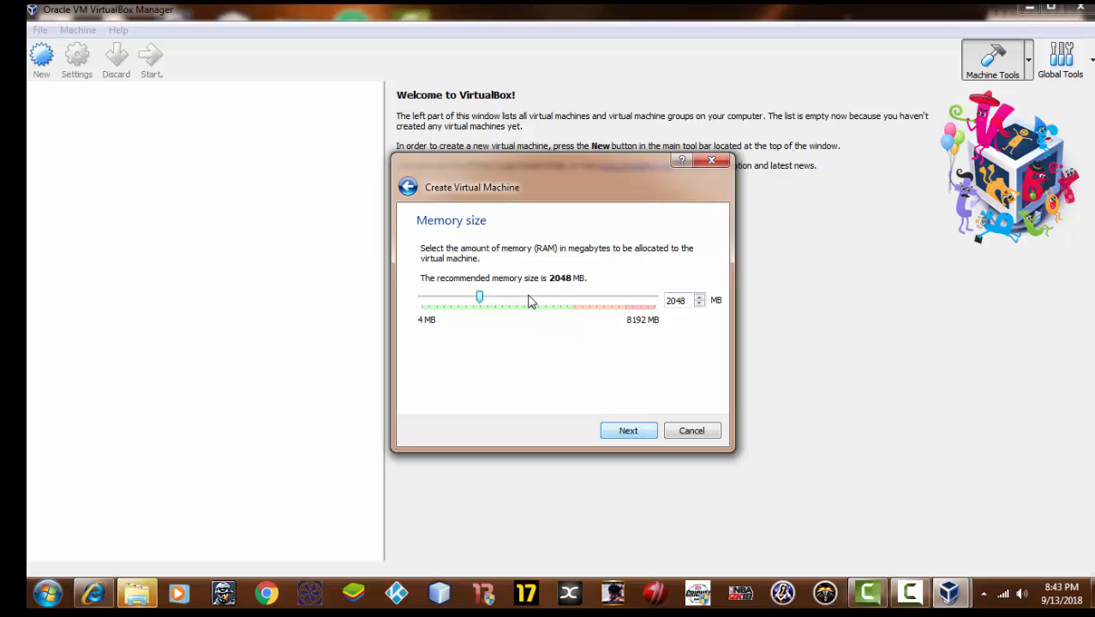
key("Return")
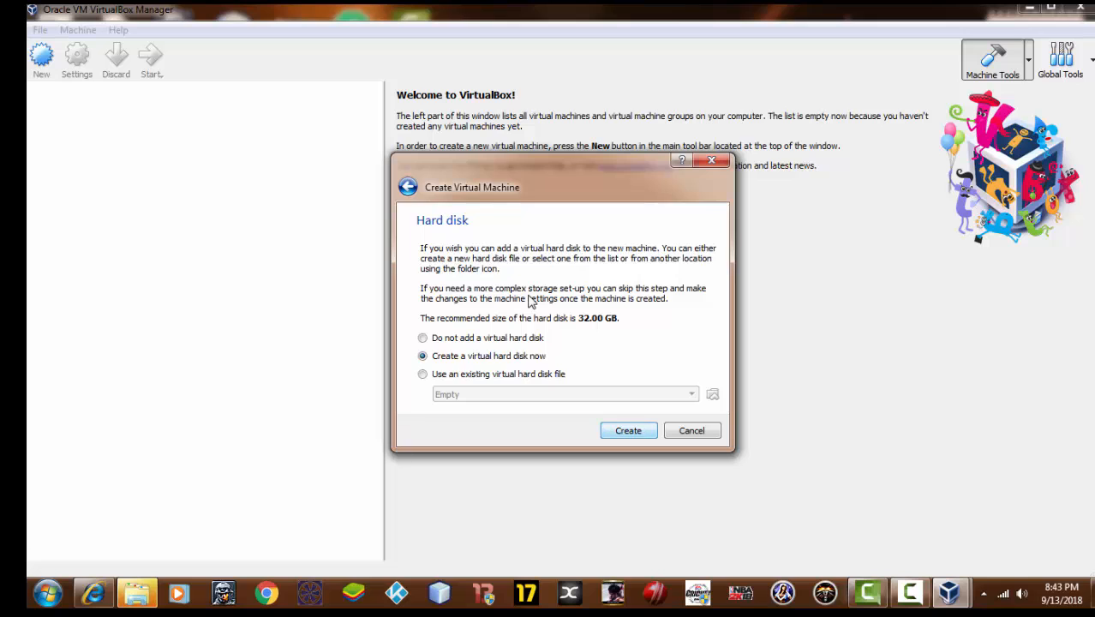
key("Return")
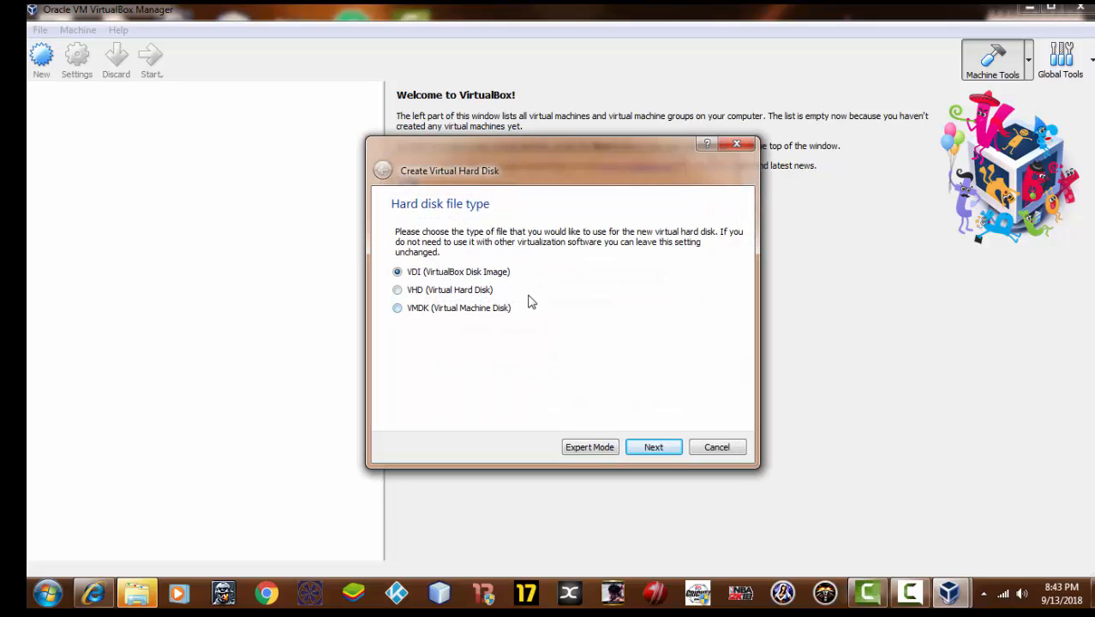
Make the disk a fixed-size VHD of about 15.67 GB and create it
key("Down")
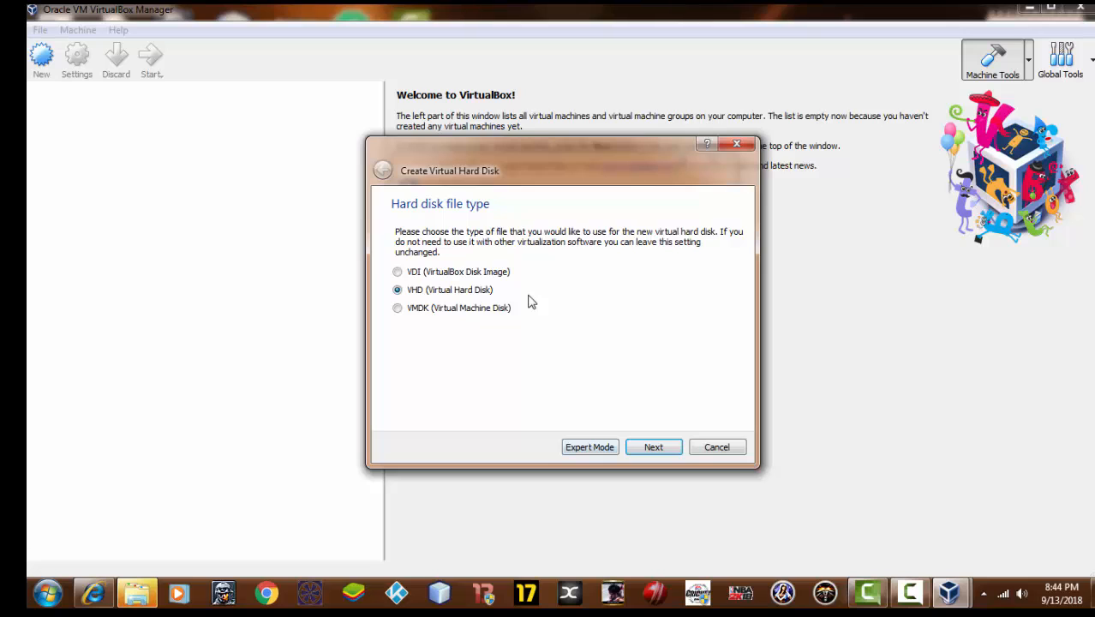
key("Return")
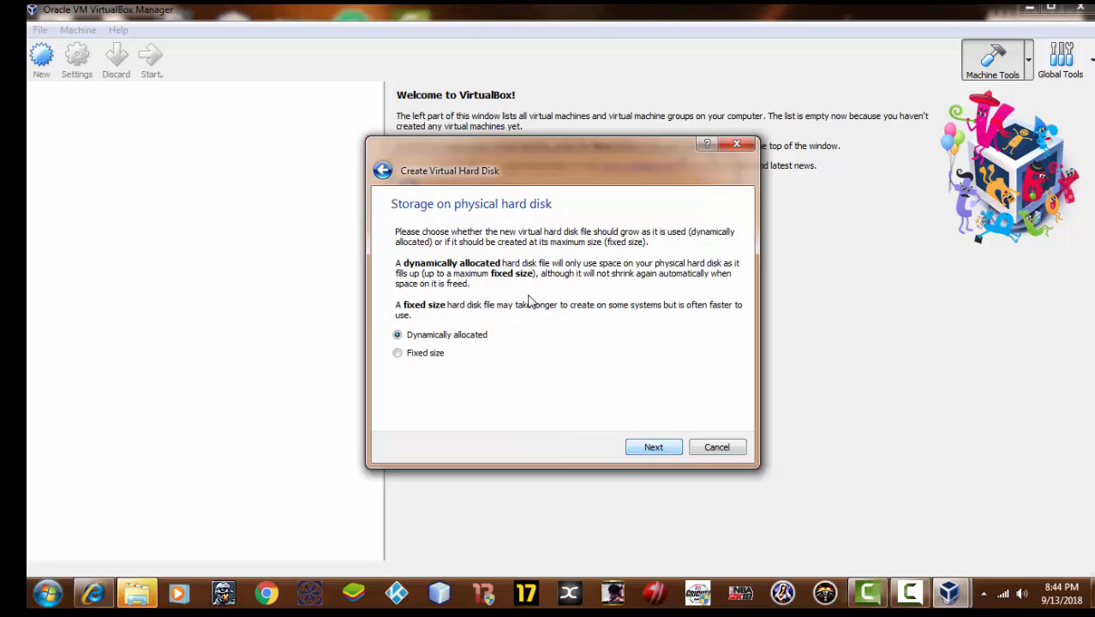
key("Down")
key("Return")
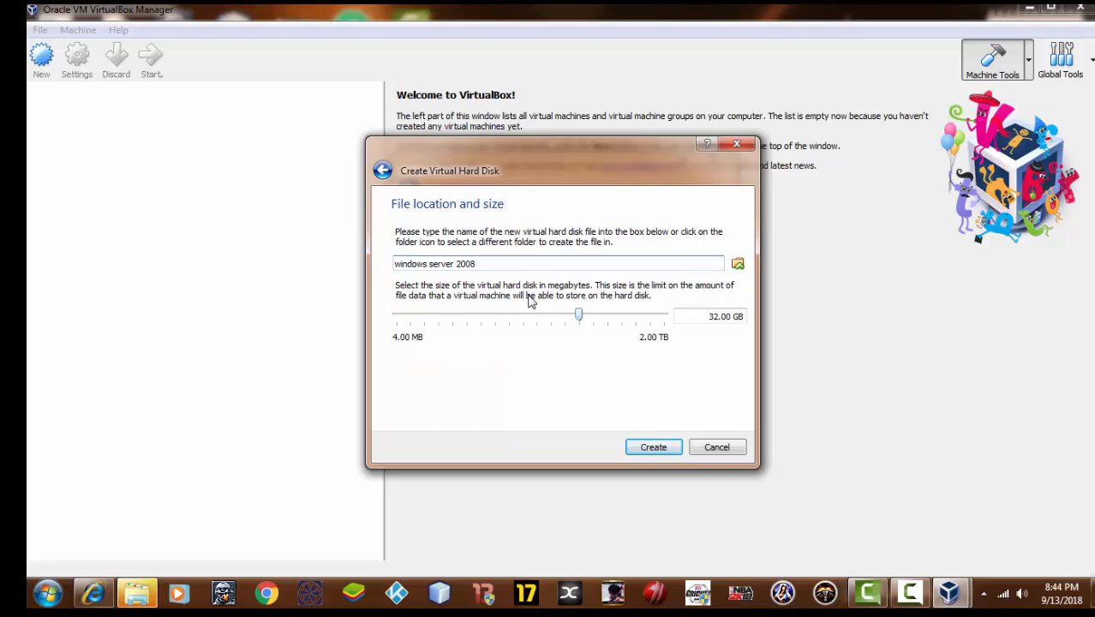
mouse_move(578, 314)
left_mouse_down()
mouse_move(553, 315)
mouse_move(564, 314)
left_mouse_up()
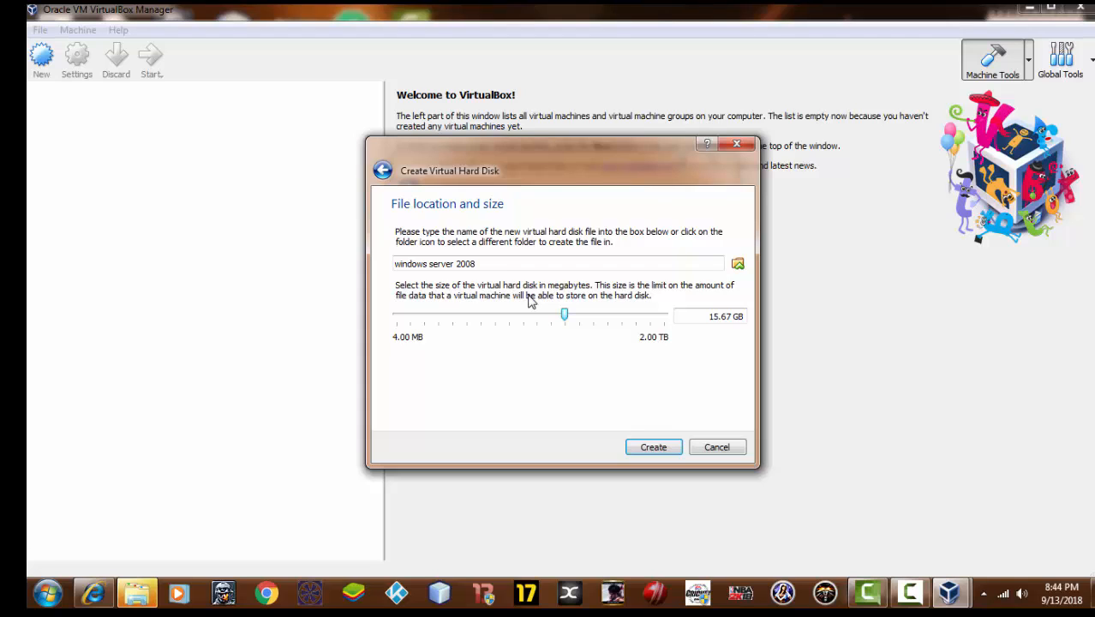
key("Return")
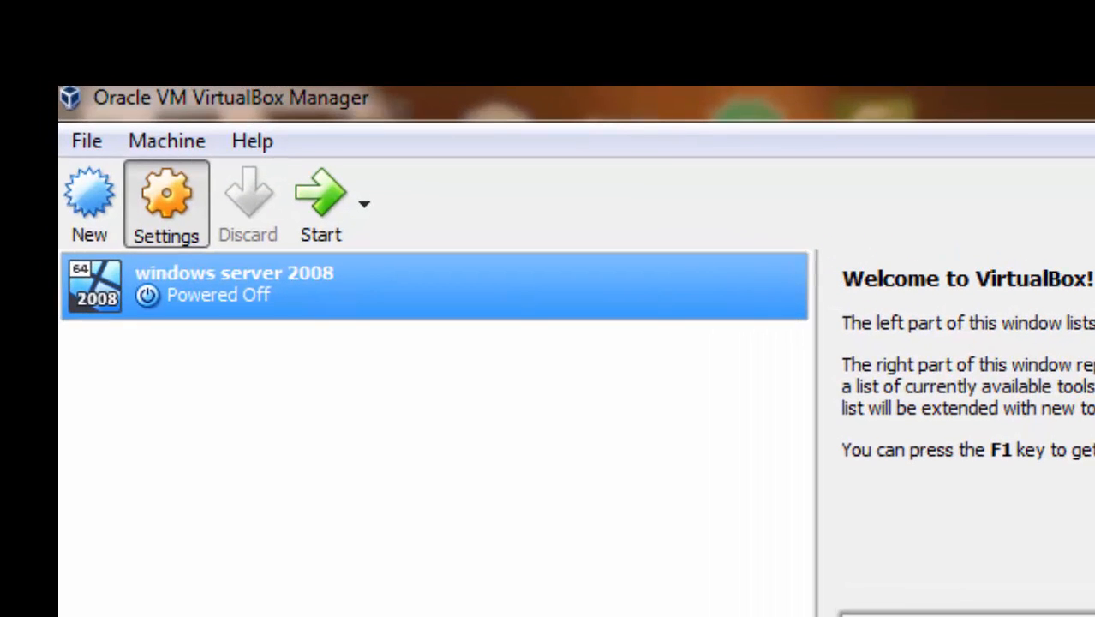
Review the windows server 2008 VM's General and Network adapter settings, then go to Storage
left_click(167, 203)
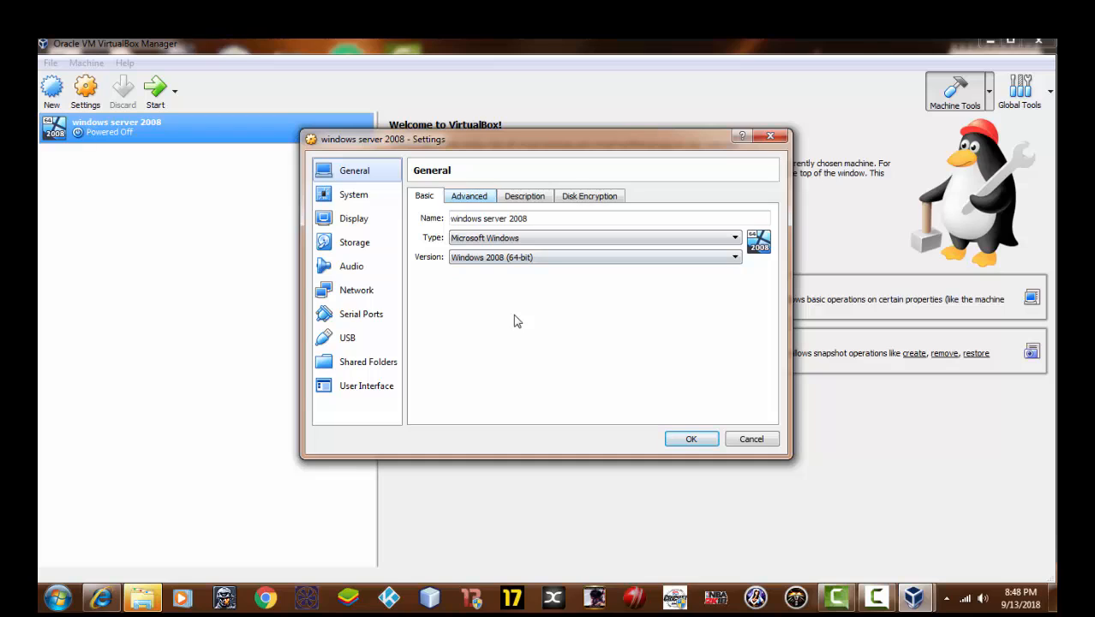
left_click(469, 196)
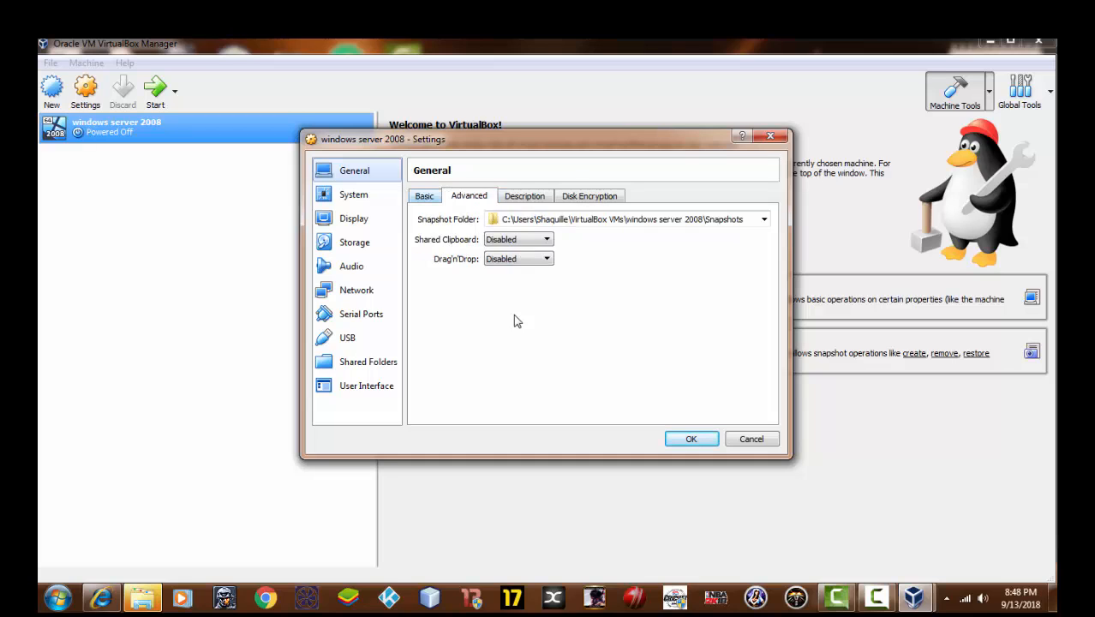
left_click(424, 196)
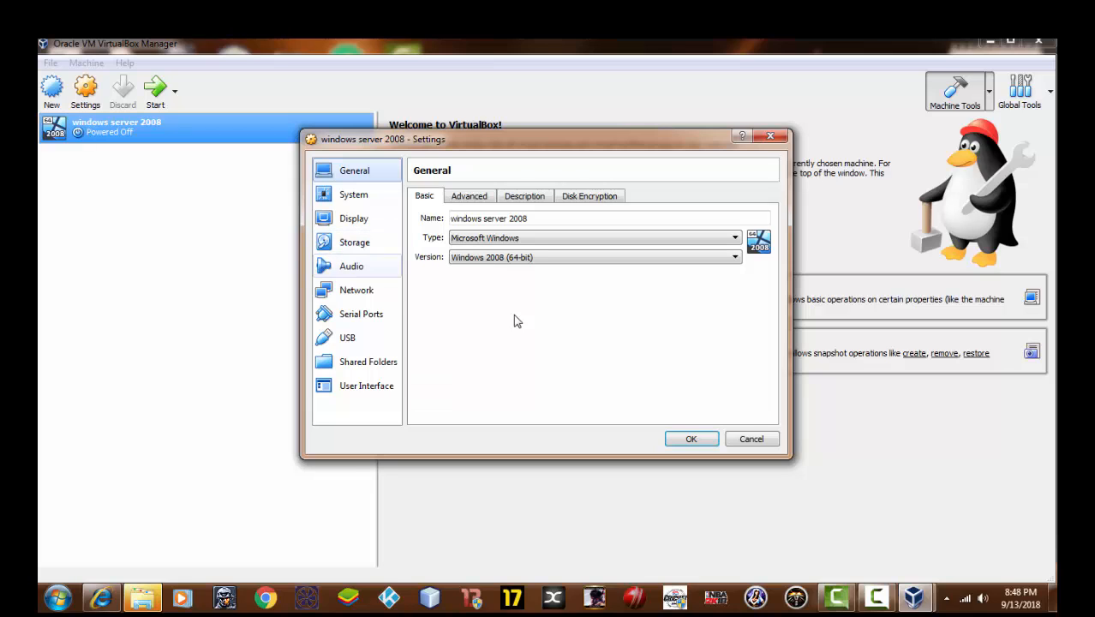
left_click(356, 289)
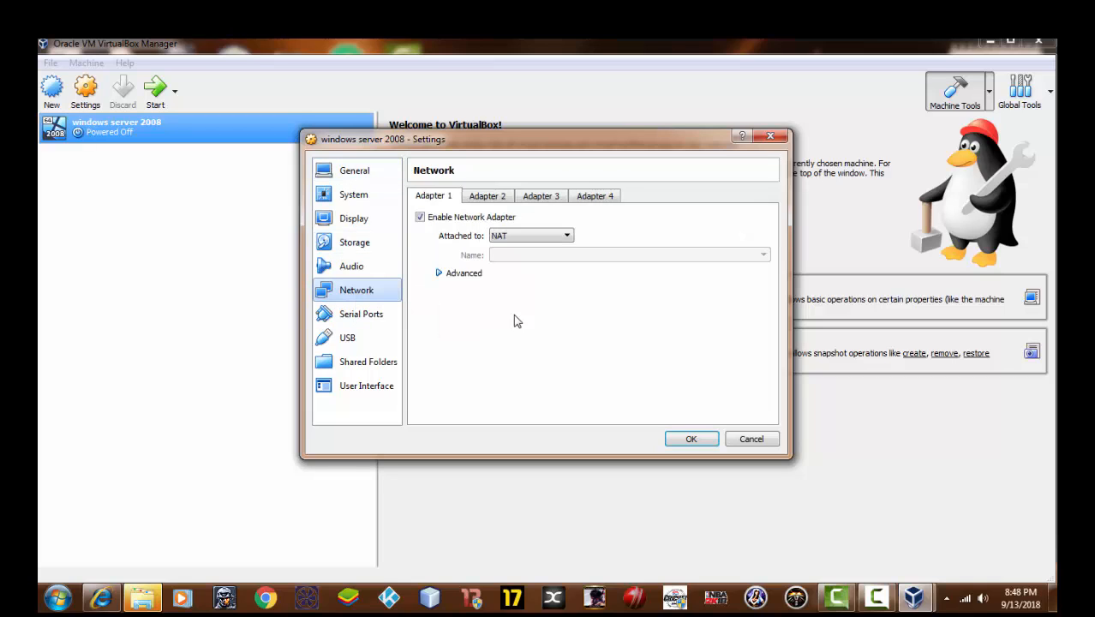
left_click(463, 272)
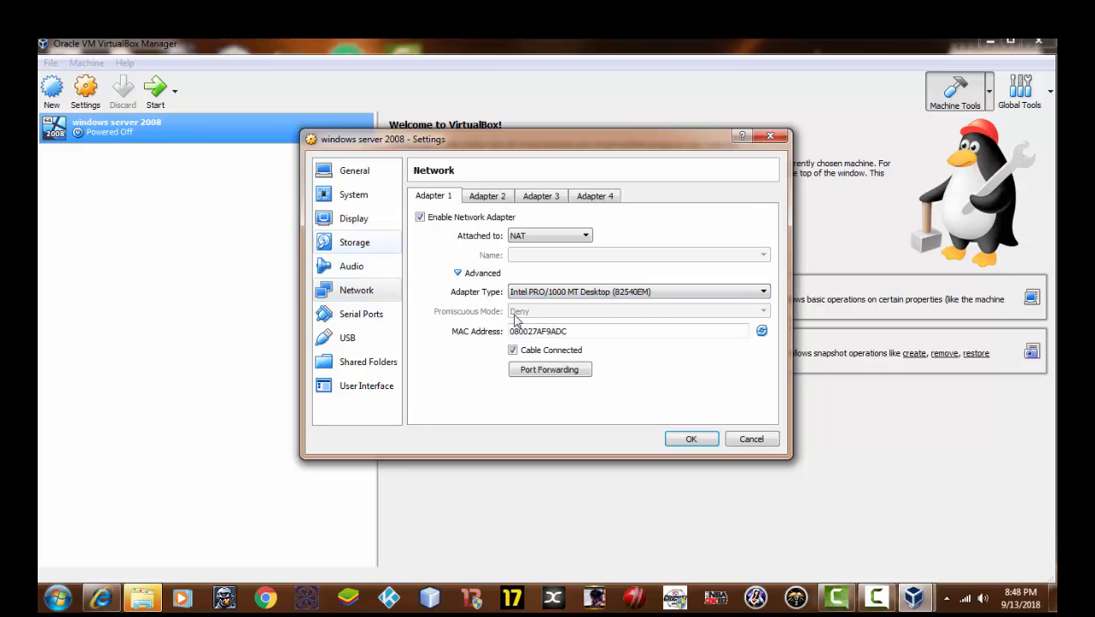
left_click(355, 242)
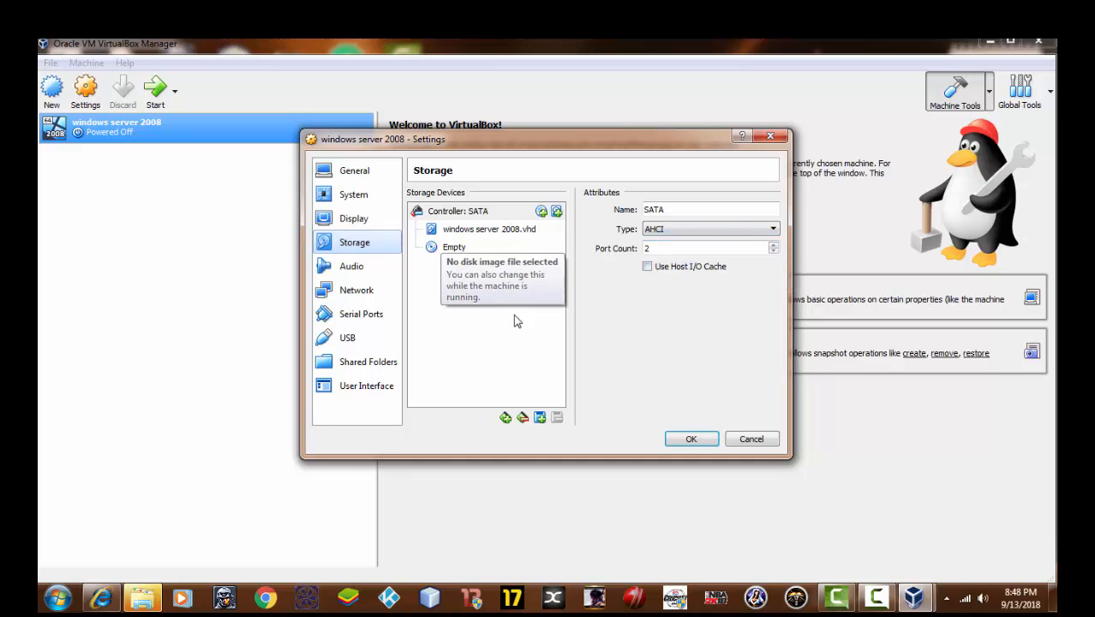
Mount server 2008.iso in the VM's empty optical drive and save the settings
left_click(454, 247)
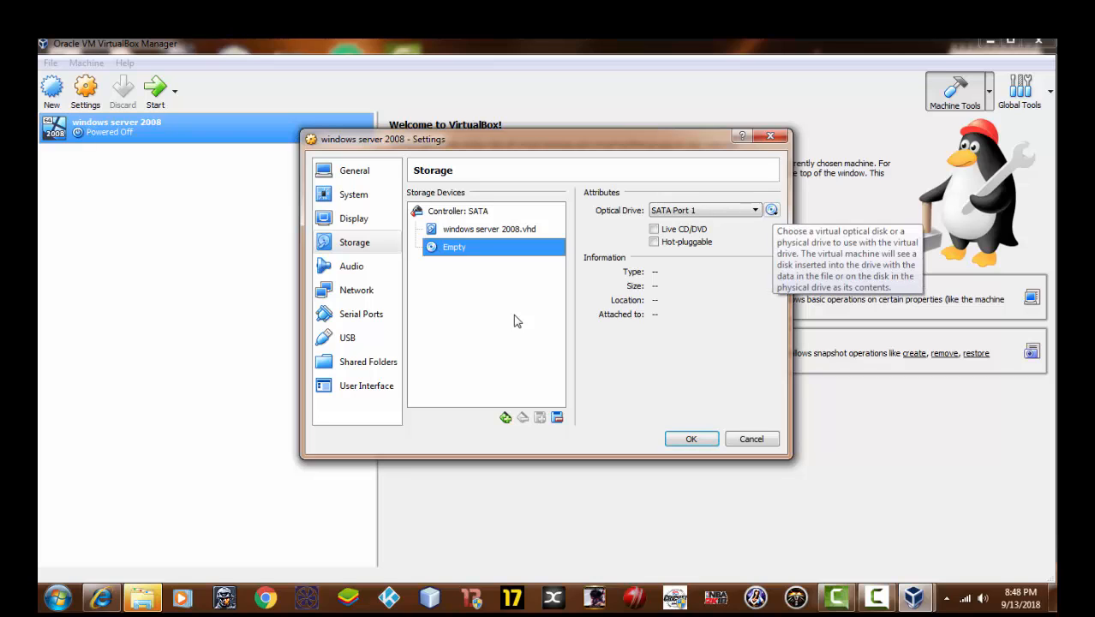
left_click(771, 210)
key("Down")
key("Down")
key("Down")
key("Down")
key("Down")
key("Down")
key("Down")
key("Down")
key("Down")
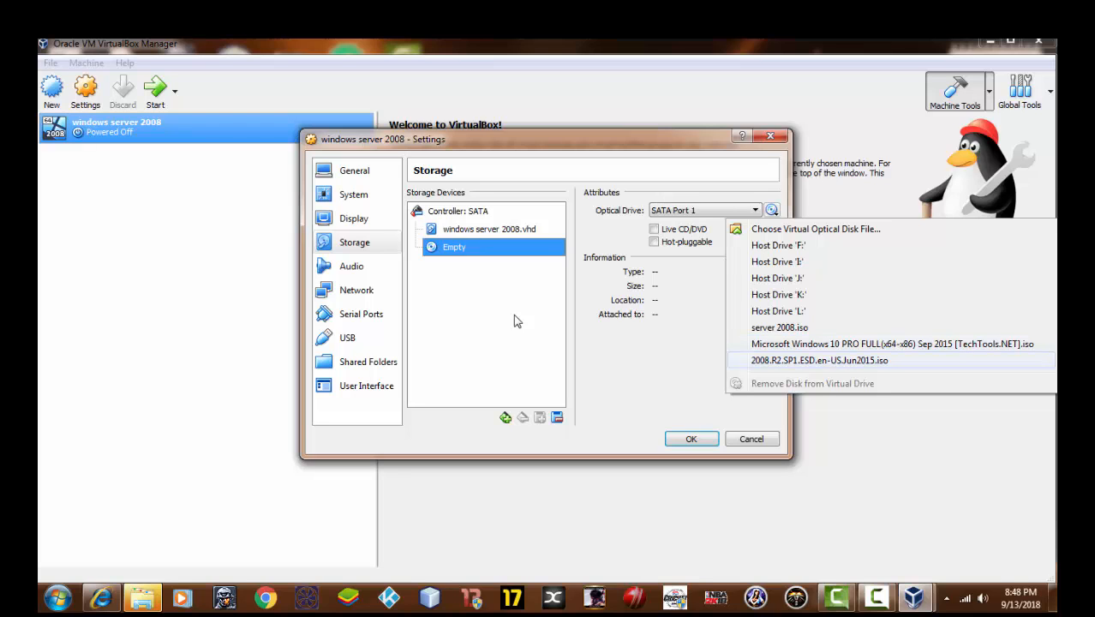
key("Up")
key("Up")
key("Up")
key("Up")
key("Up")
key("Up")
key("Up")
key("Up")
key("Return")
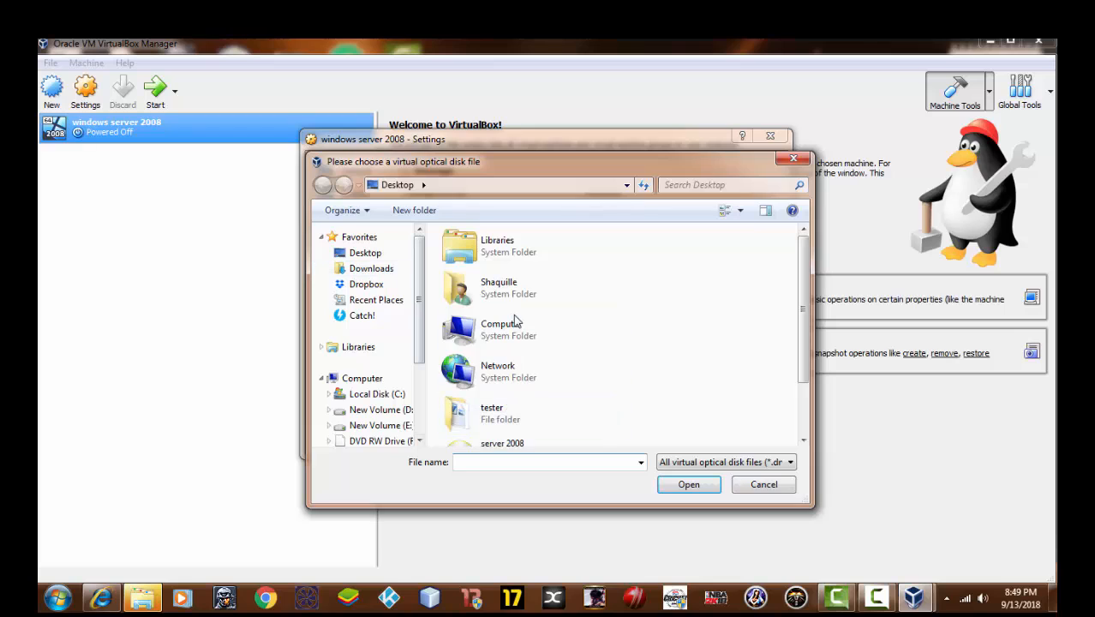
left_click_drag(803, 308, 803, 357)
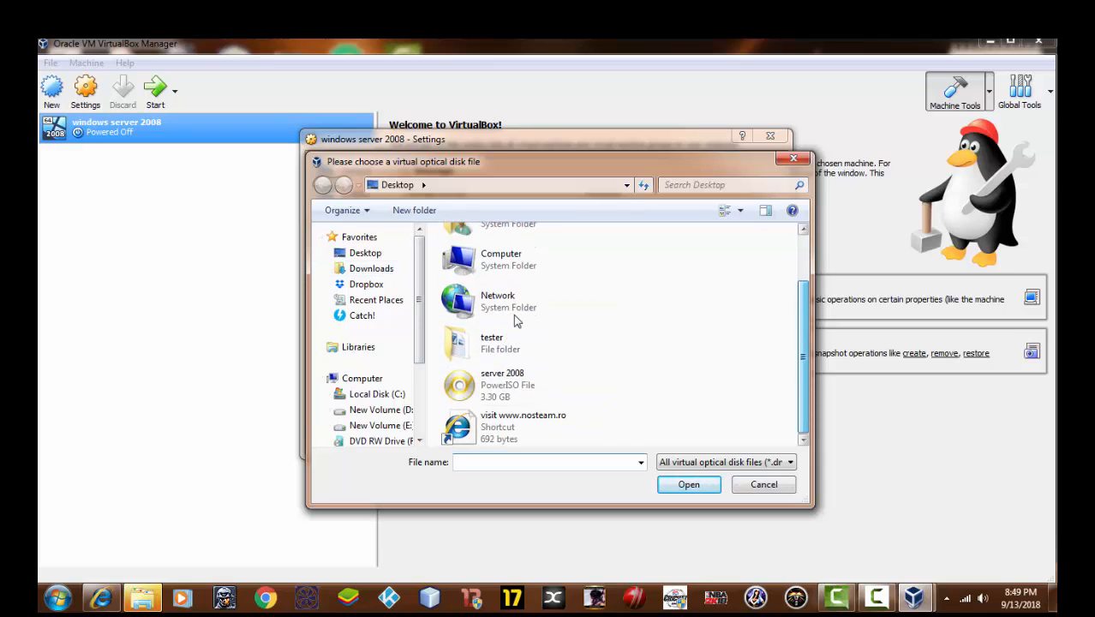
left_click(531, 386)
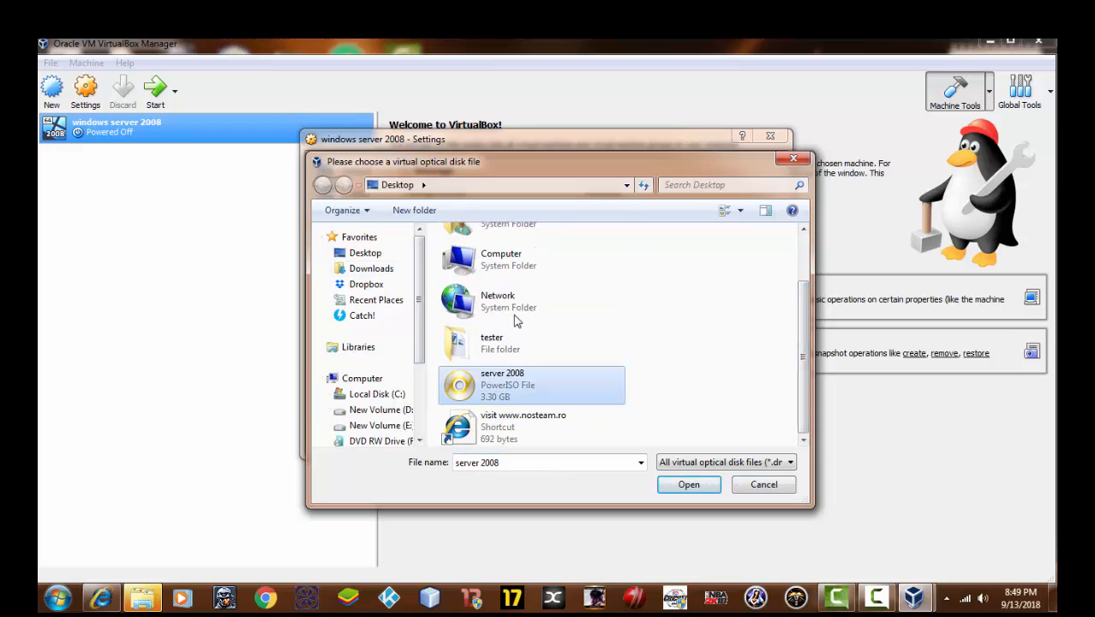
key("Return")
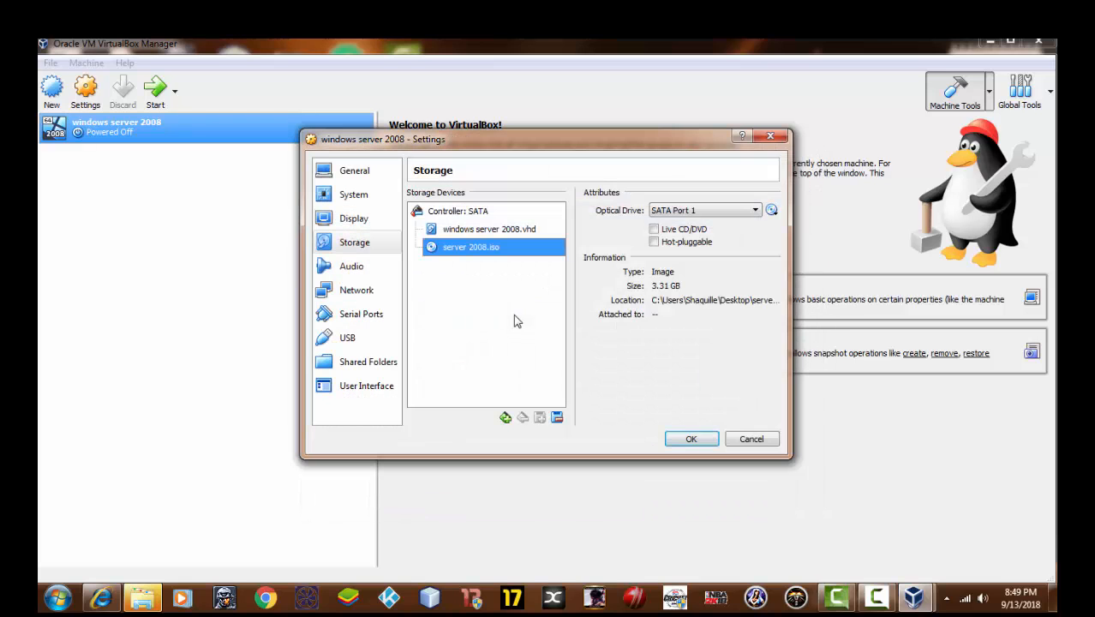
key("Return")
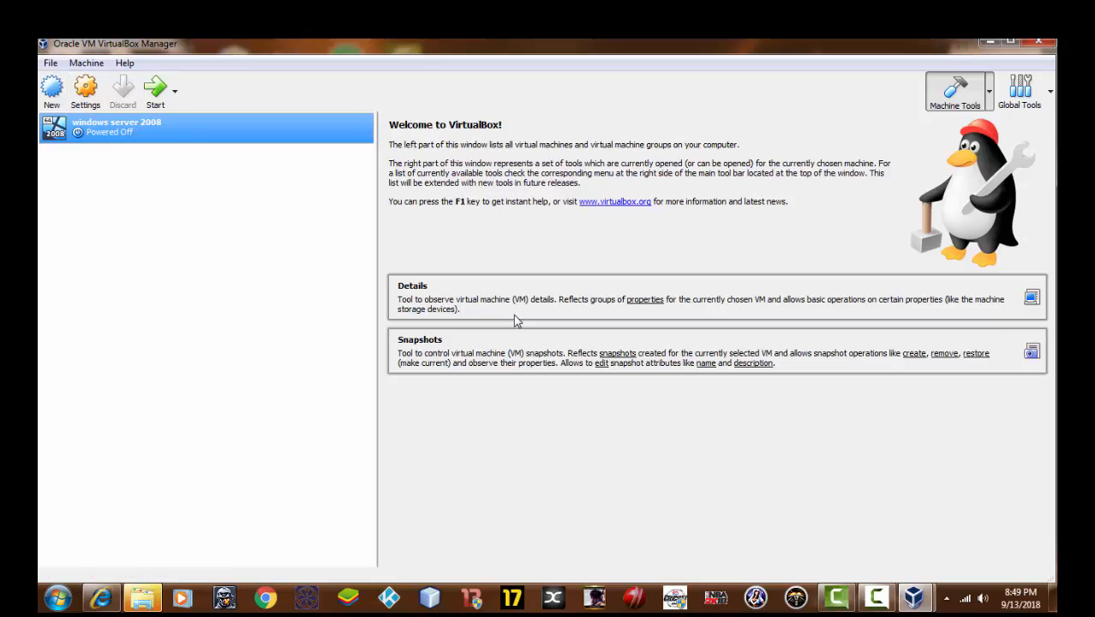
Start the windows server 2008 VM to boot into Windows Setup
left_click(155, 91)
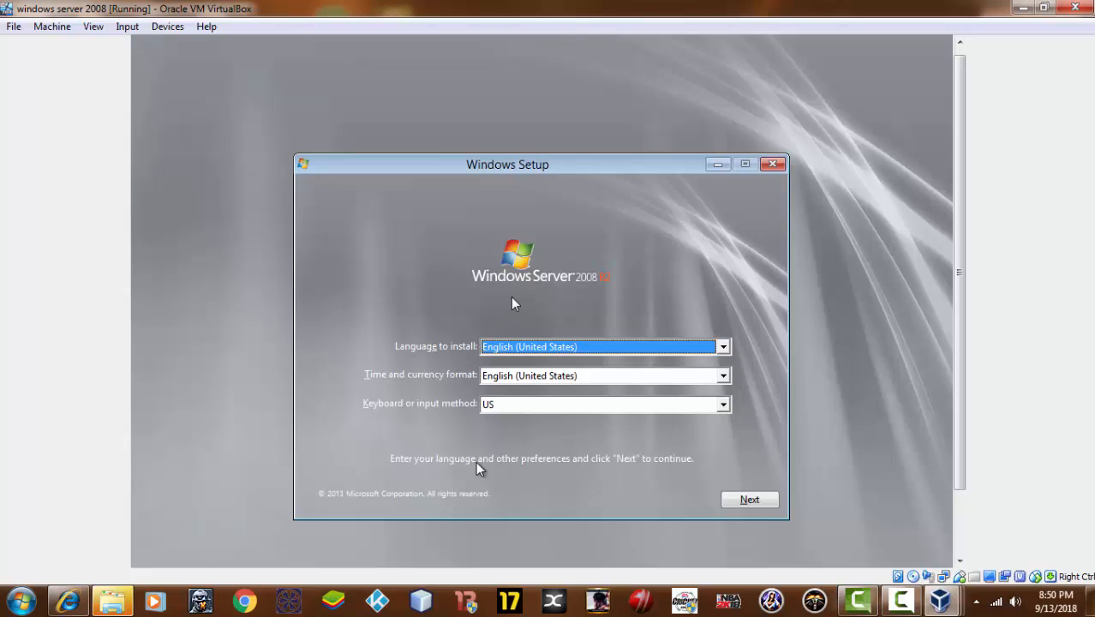
Keep the English (United States) setup defaults and choose Install now to reach the edition list
left_click(748, 500)
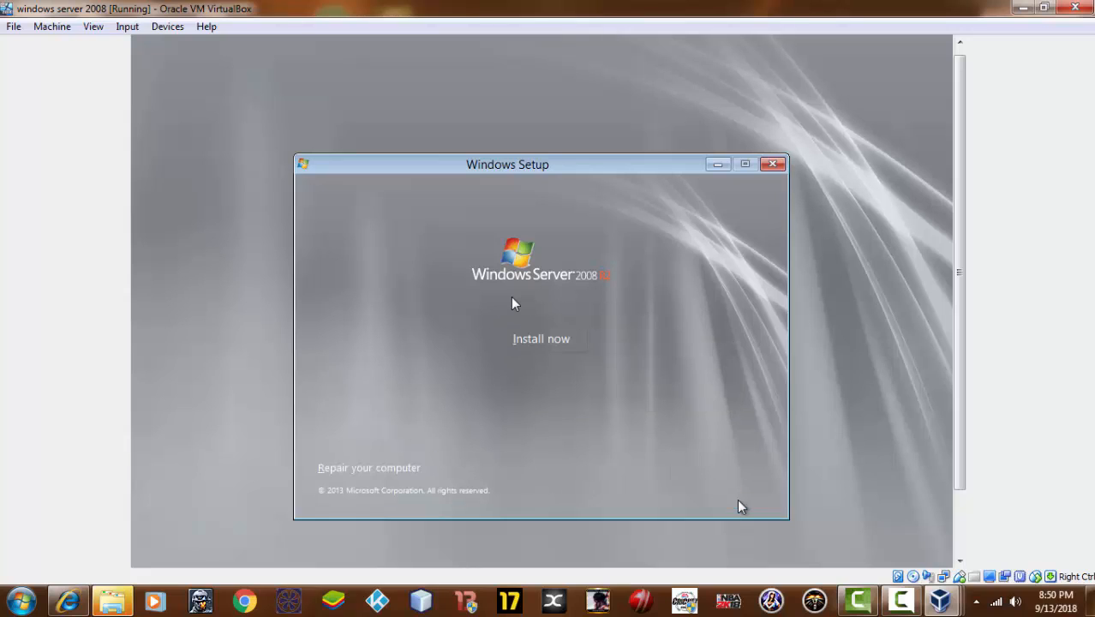
left_click(528, 341)
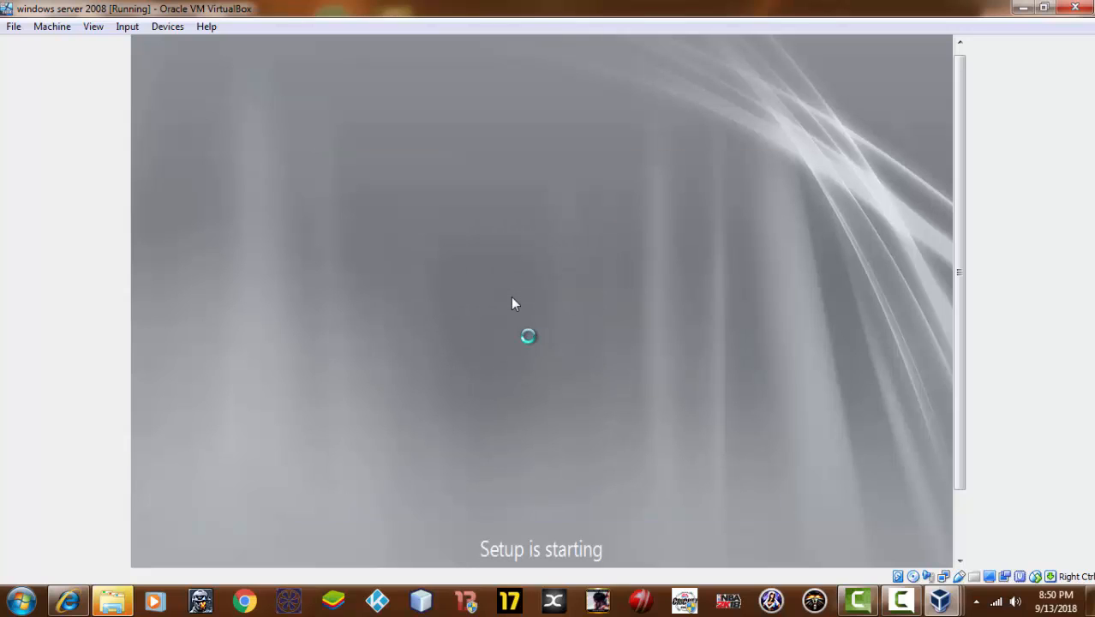
left_click_drag(960, 286, 959, 324)
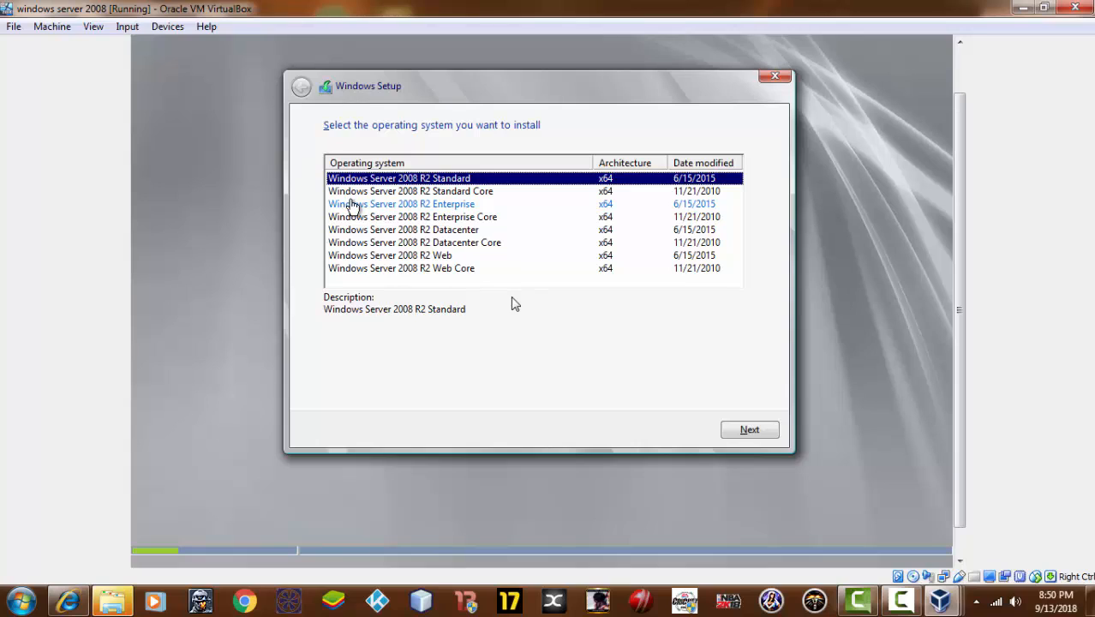
Install Windows Server 2008 R2 Enterprise as a Custom install on Drive 0's unallocated space, accepting the license
left_click(351, 206)
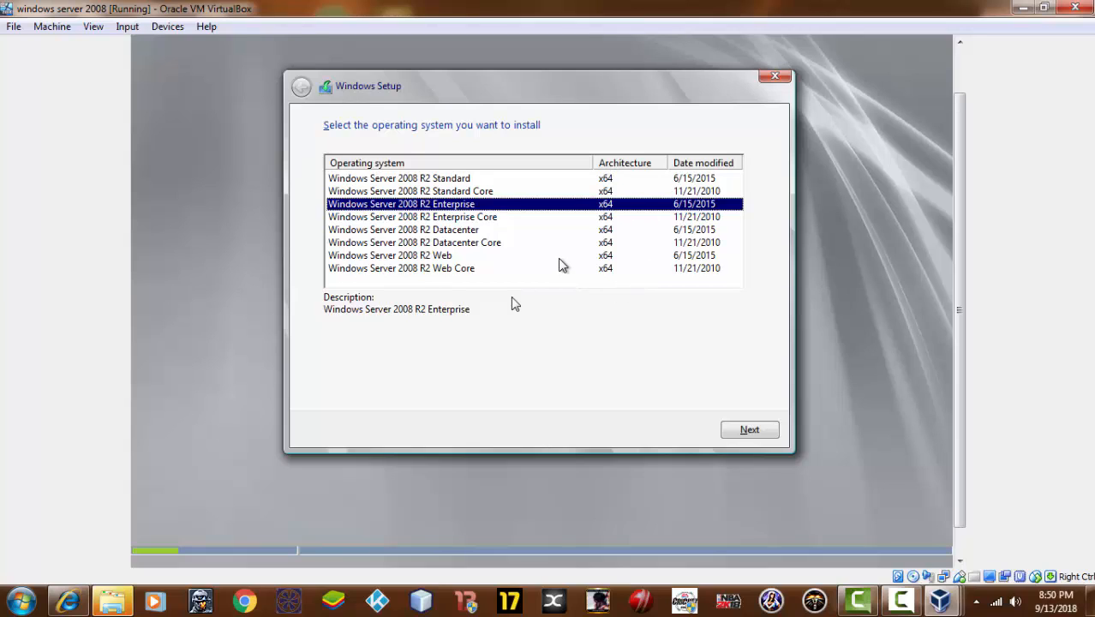
left_click(748, 429)
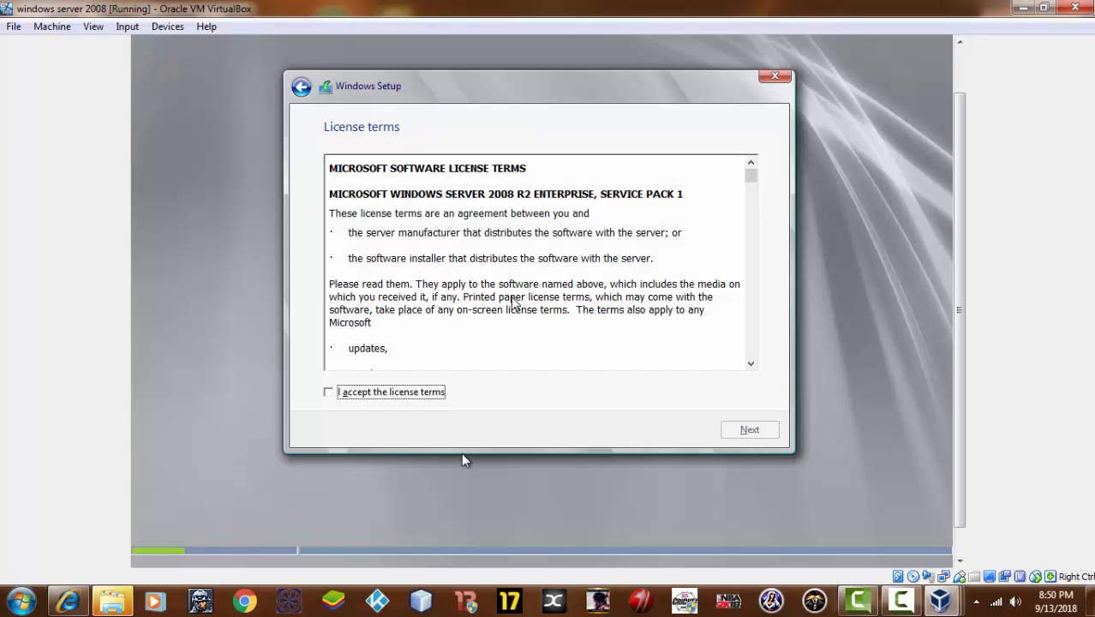
left_click(336, 397)
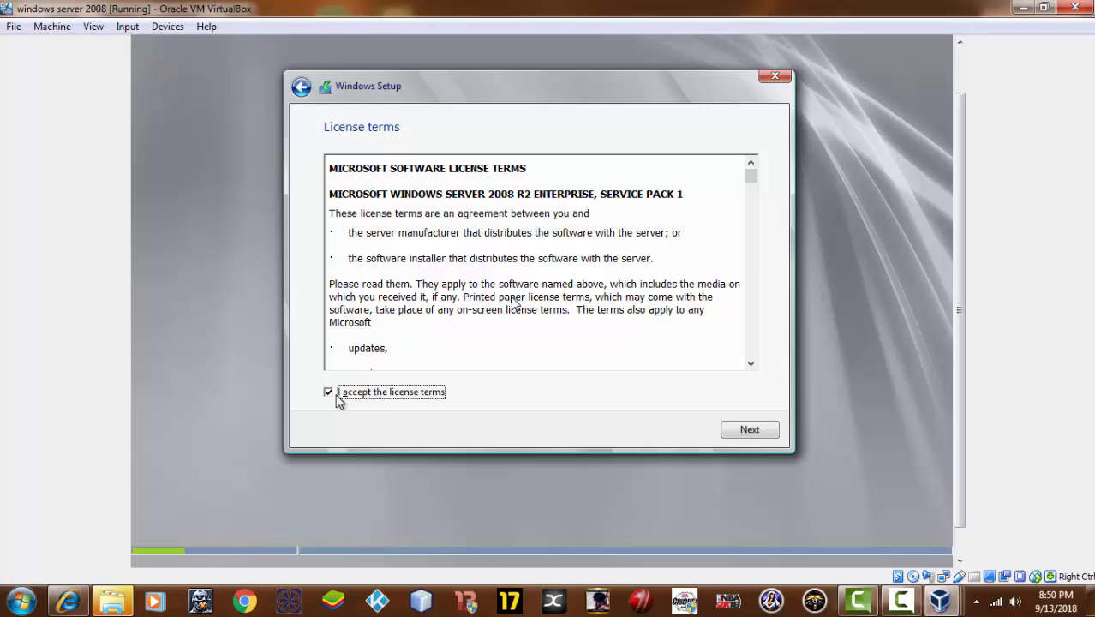
left_click(730, 433)
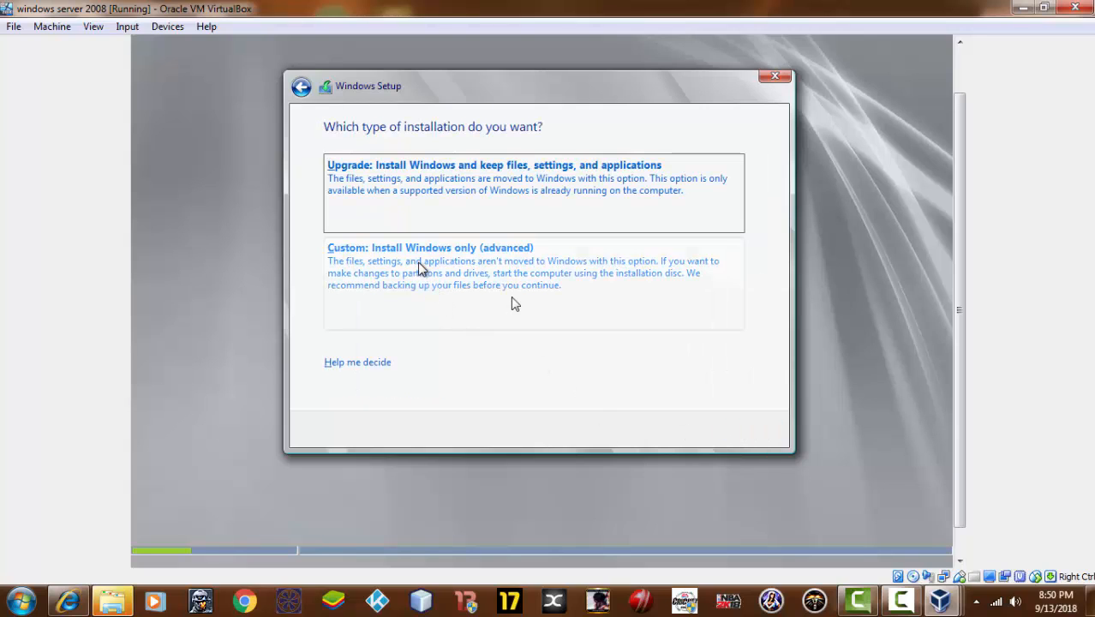
left_click(419, 268)
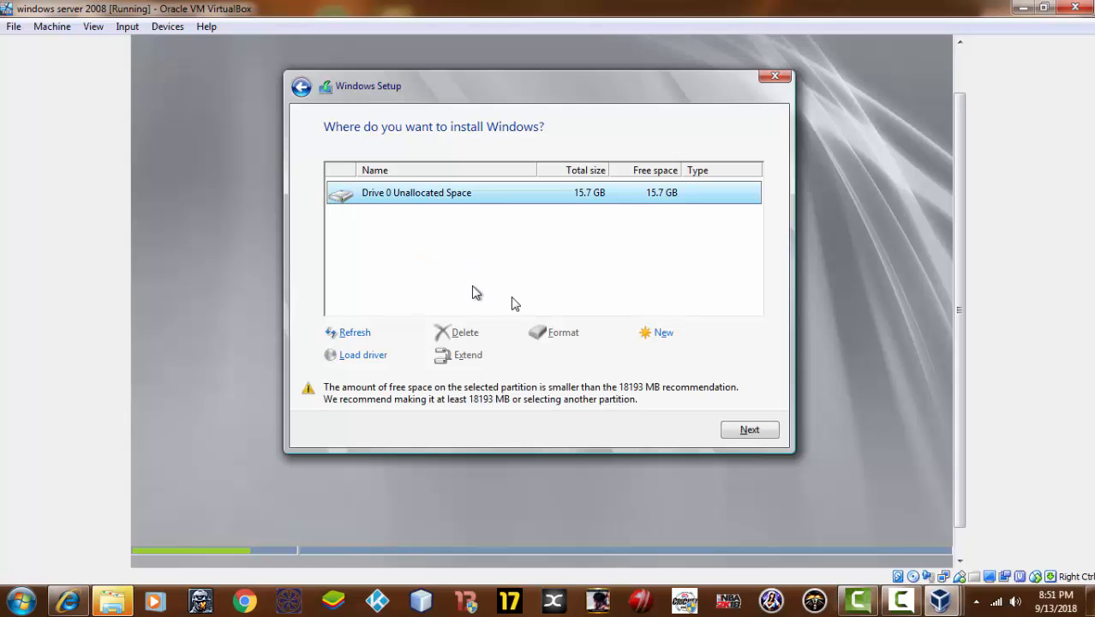
left_click(743, 430)
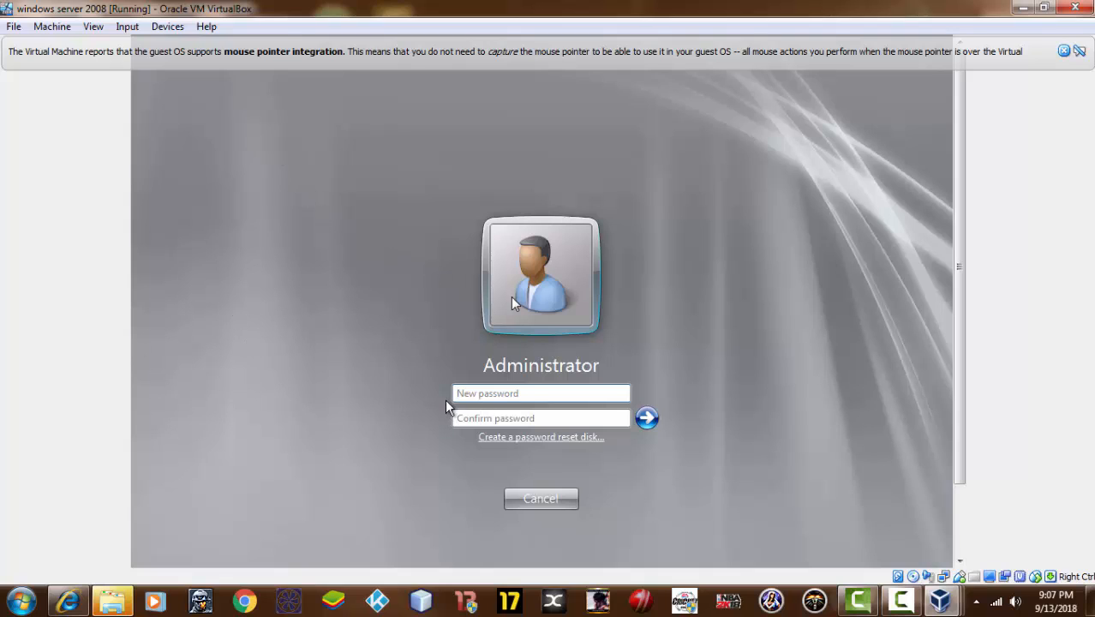
Set and confirm a new Administrator password, then continue to the desktop
left_click(470, 395)
key("BackSpace")
type("a")
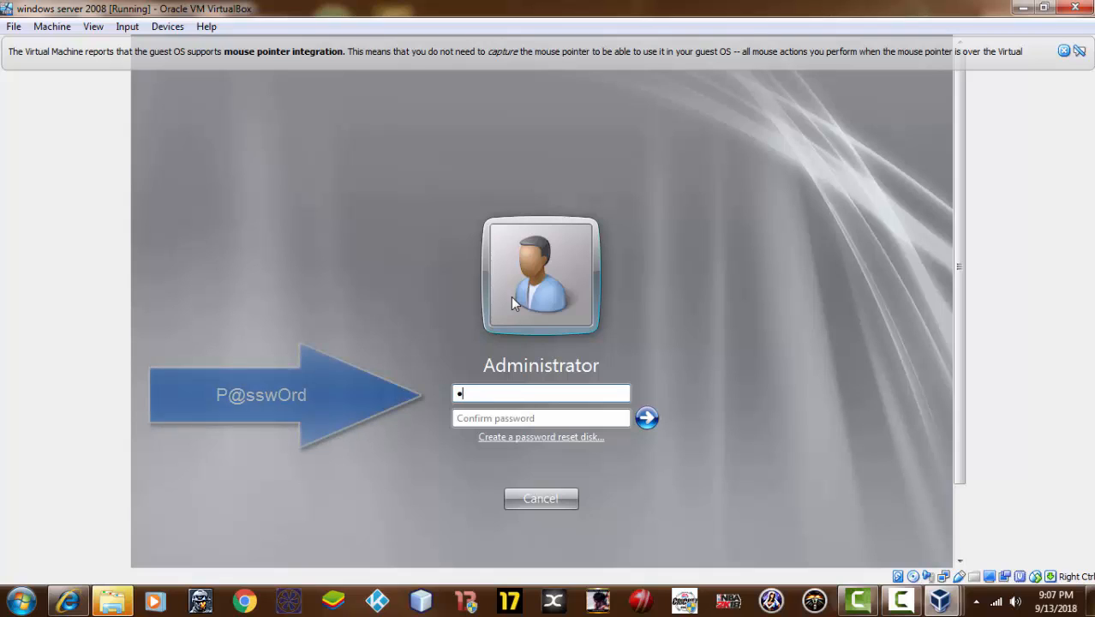
type("@sswOr")
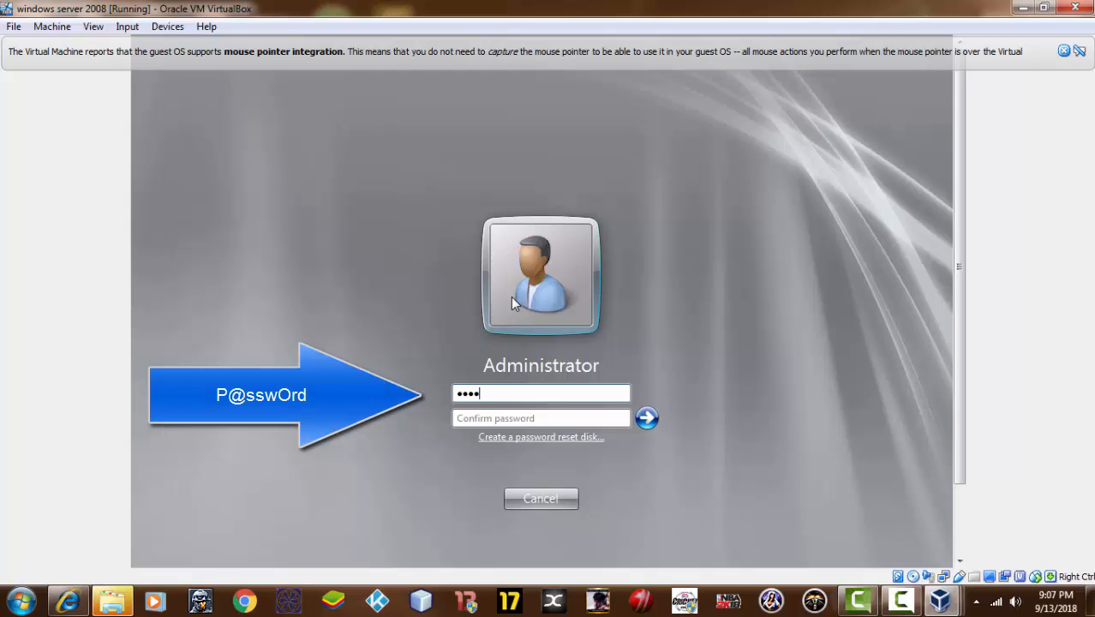
type("d")
key("Tab")
type("P")
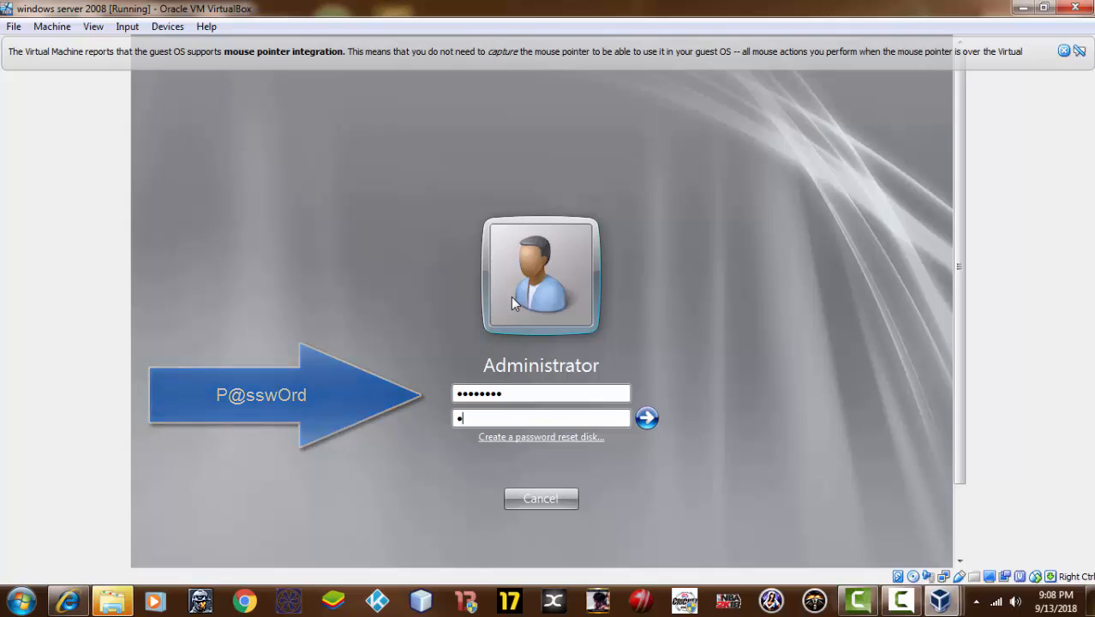
type("@ssw")
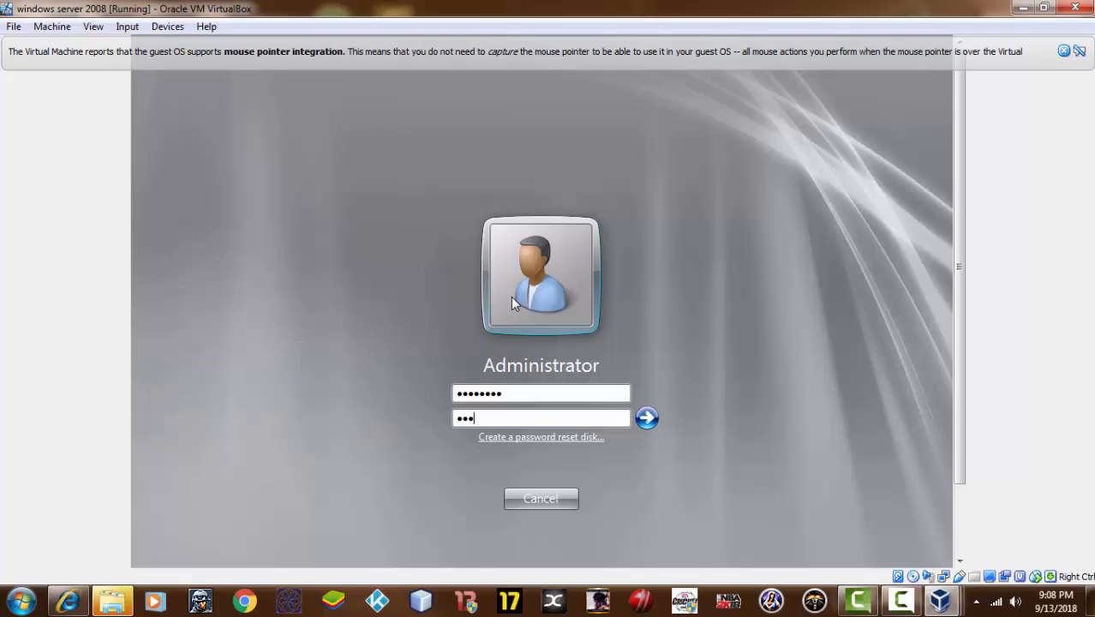
type("0rd")
left_click(647, 419)
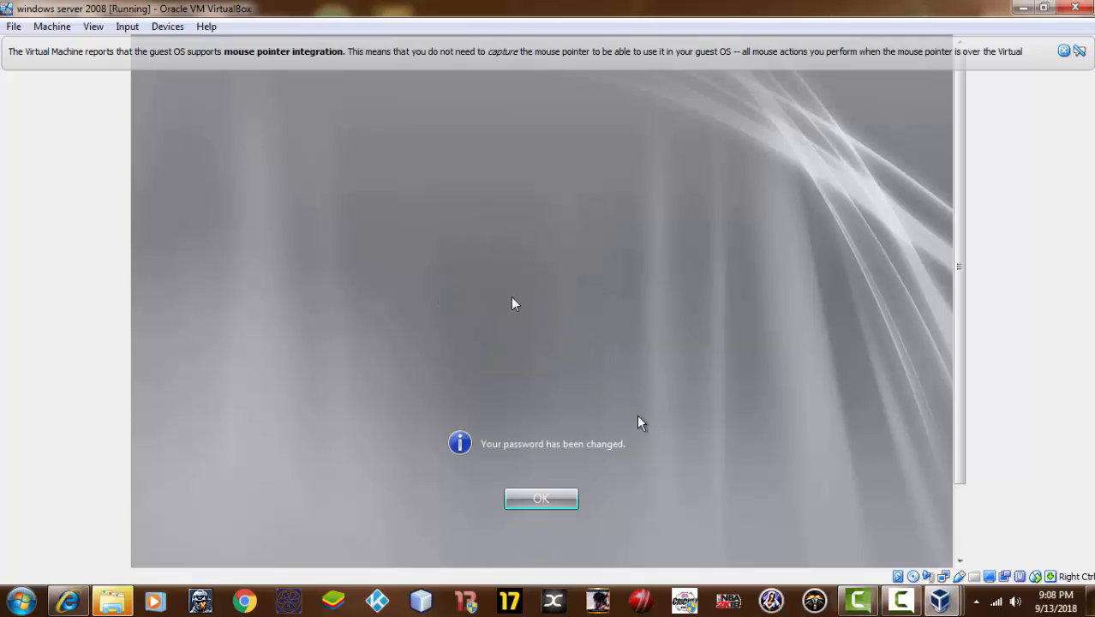
left_click(516, 506)
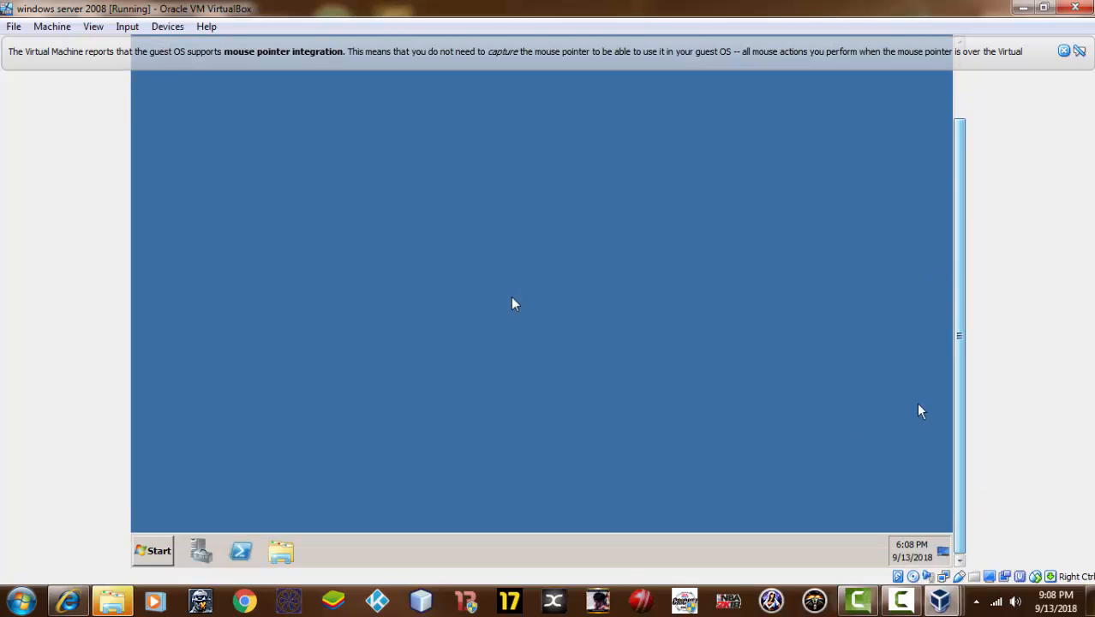
Open Server Manager from Computer's Manage option and select Disk Management under Storage
left_click(161, 551)
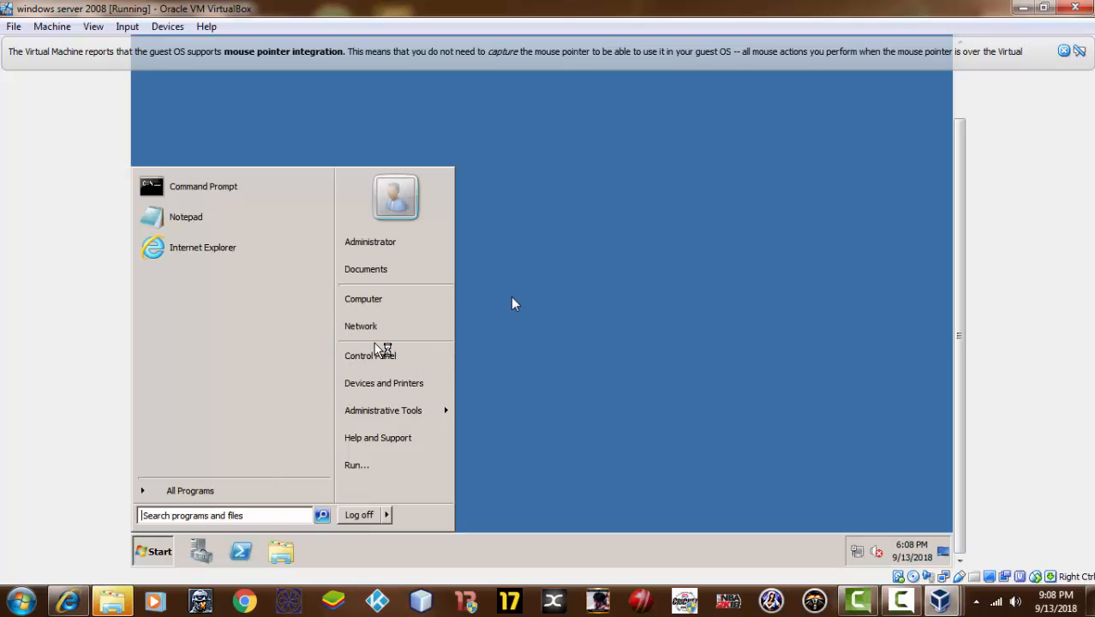
right_click(393, 300)
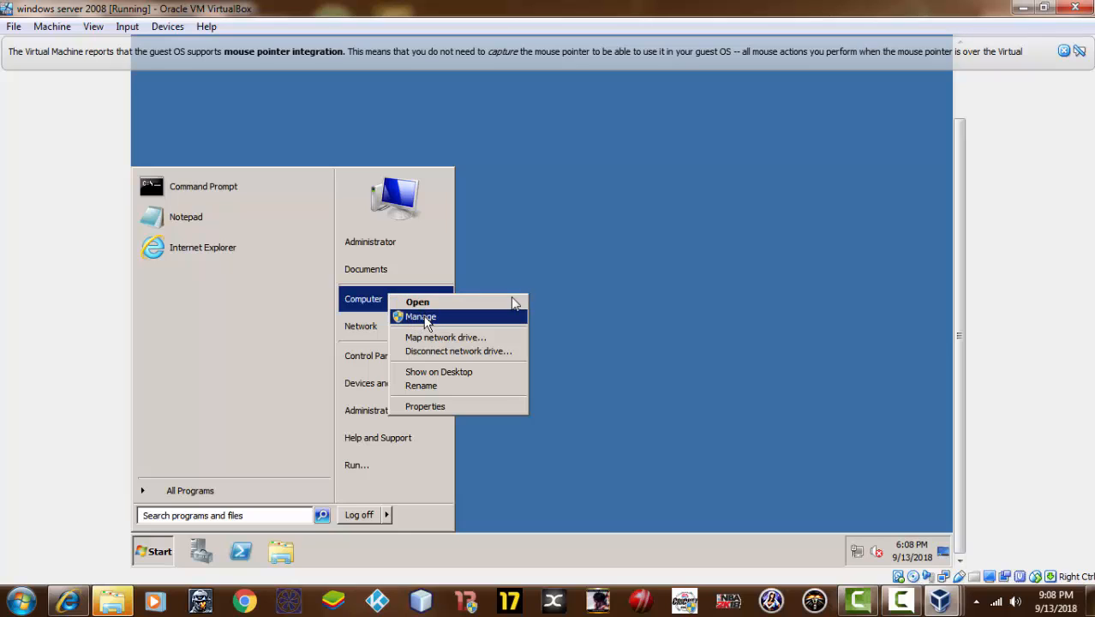
key("Escape")
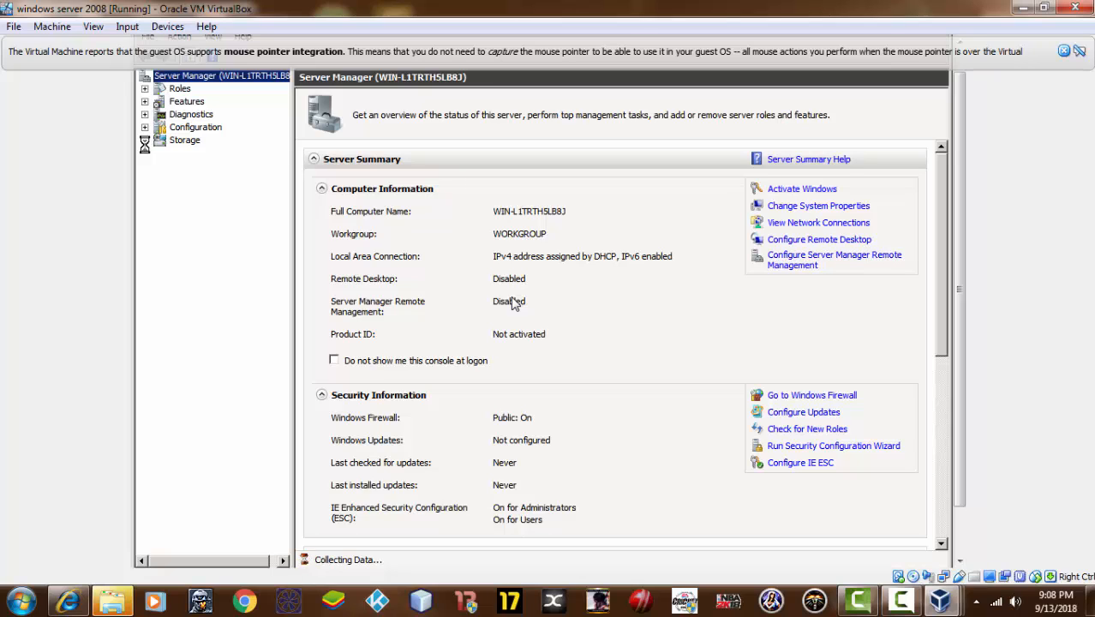
left_click(202, 171)
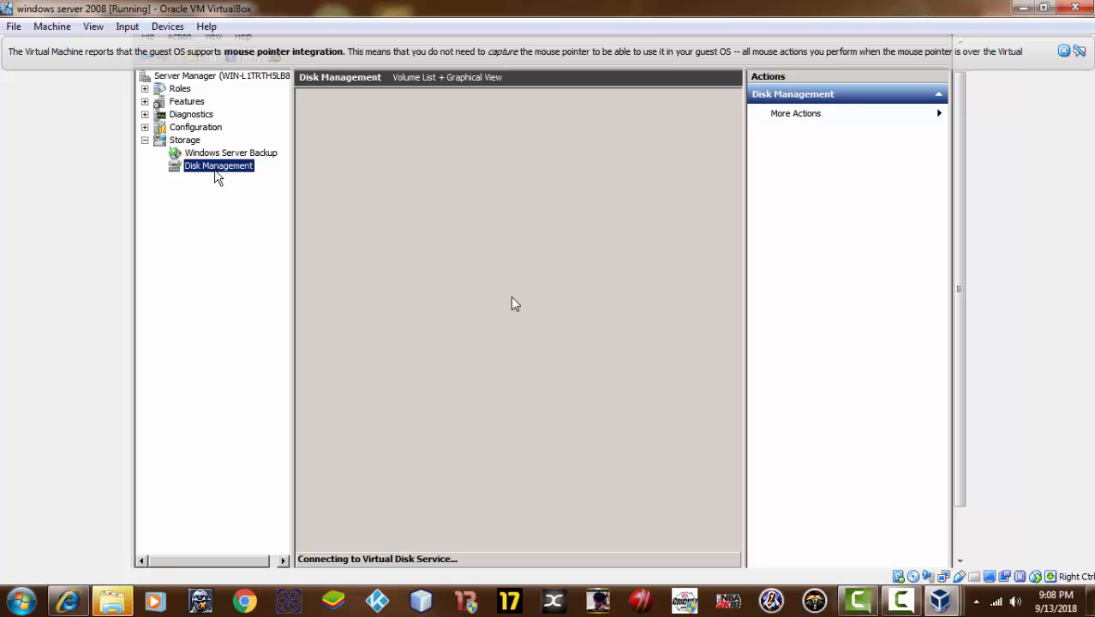
Once Disk Management loads, open Shrink Volume for the C: partition on Disk 0
left_click(517, 169)
left_click(805, 94)
left_click(806, 98)
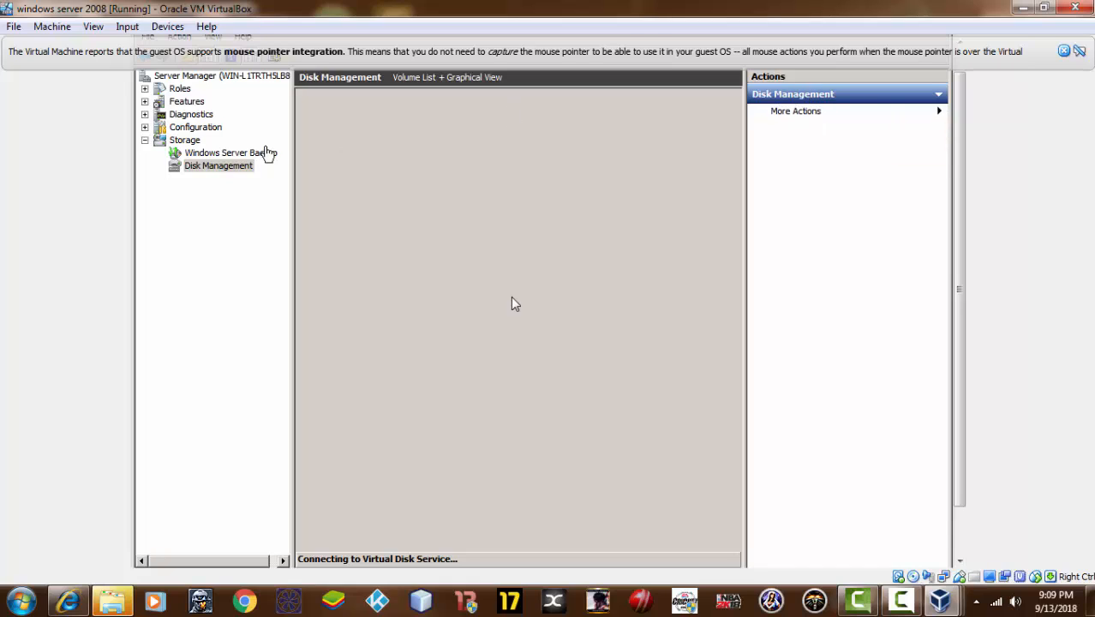
left_click(214, 170)
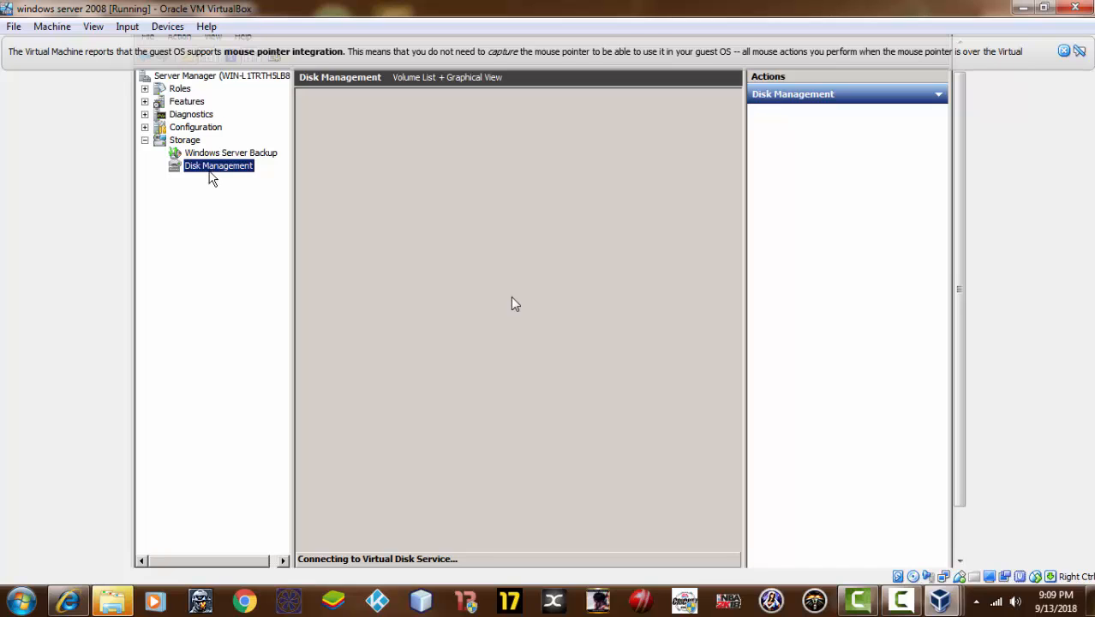
right_click(209, 171)
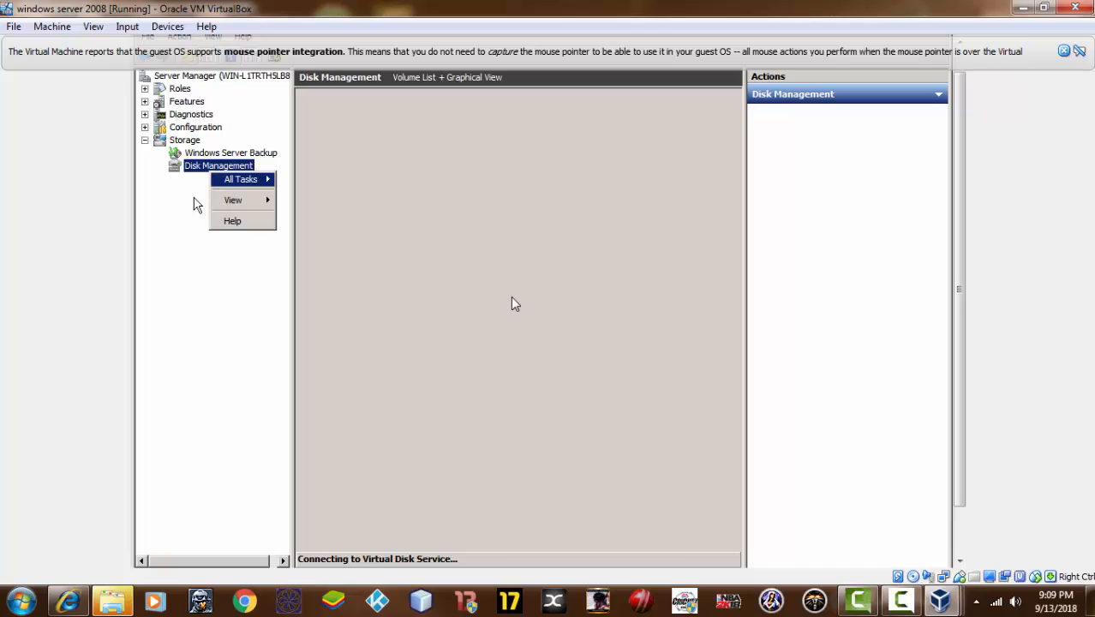
left_click(180, 184)
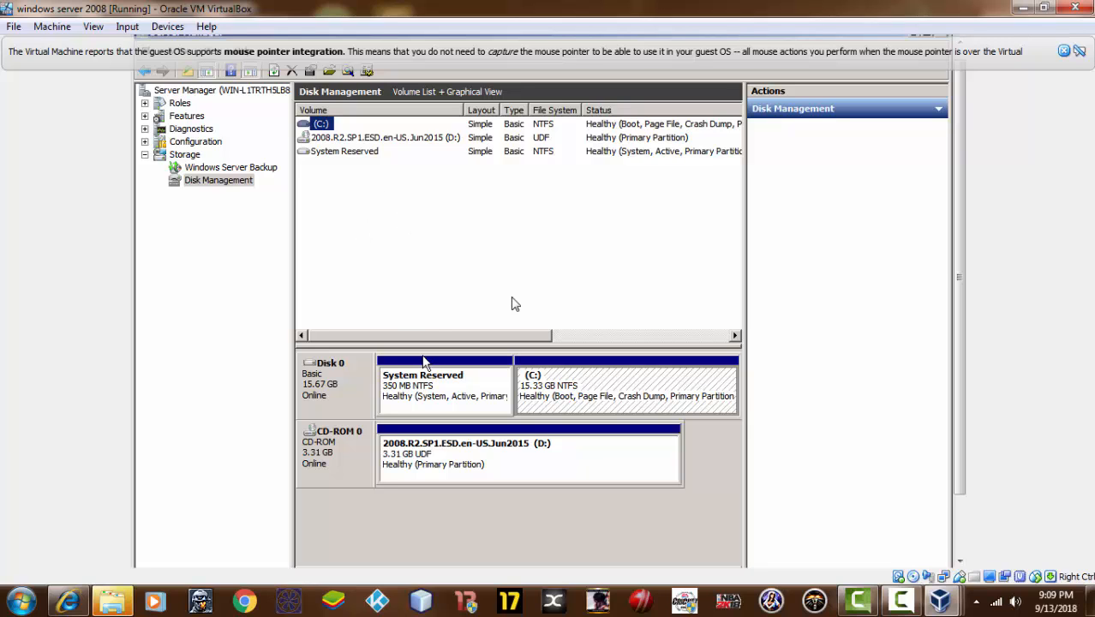
left_click_drag(432, 337, 374, 269)
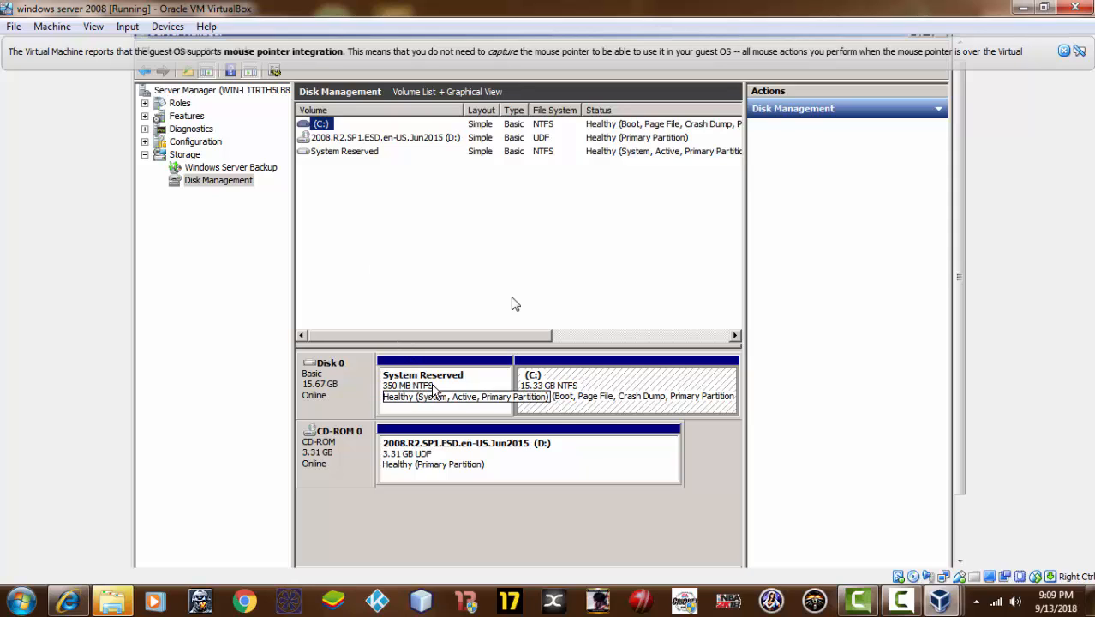
left_click(552, 385)
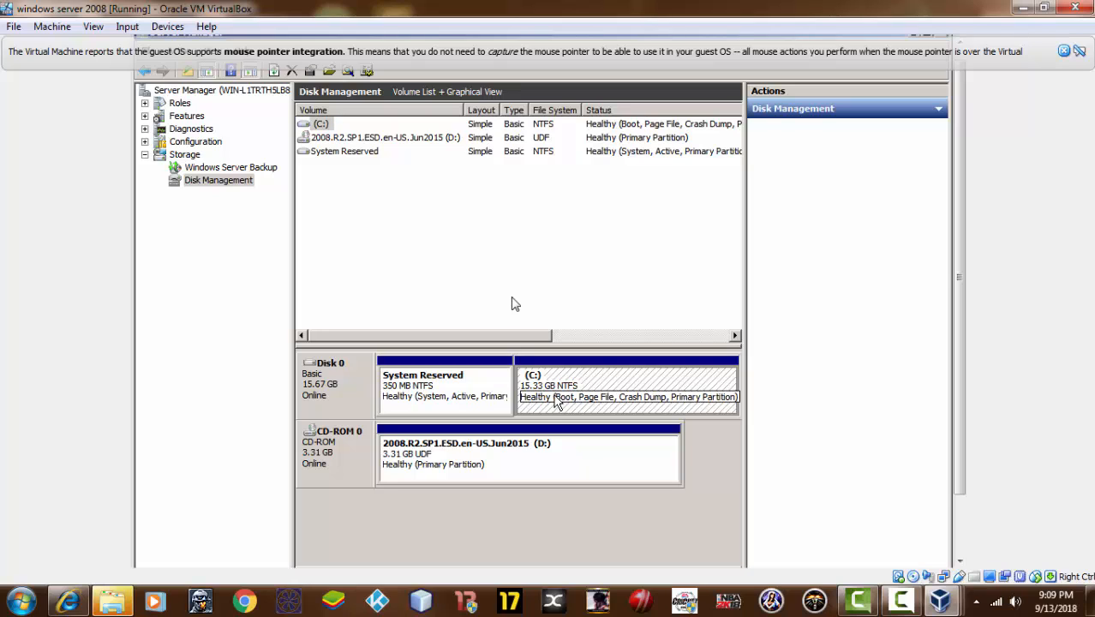
right_click(557, 399)
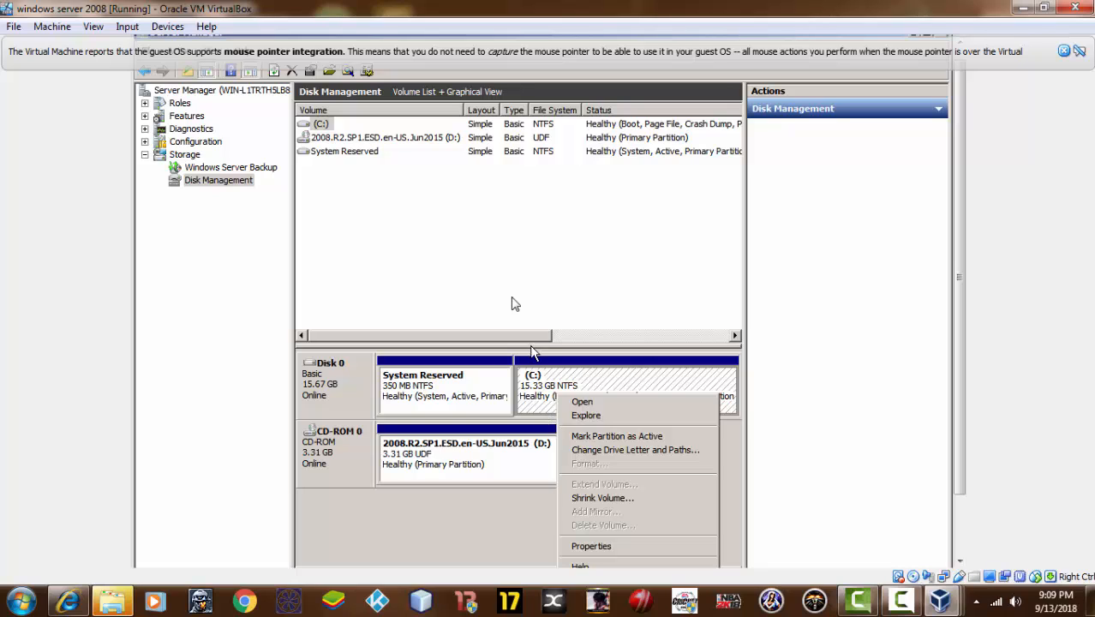
left_click(596, 498)
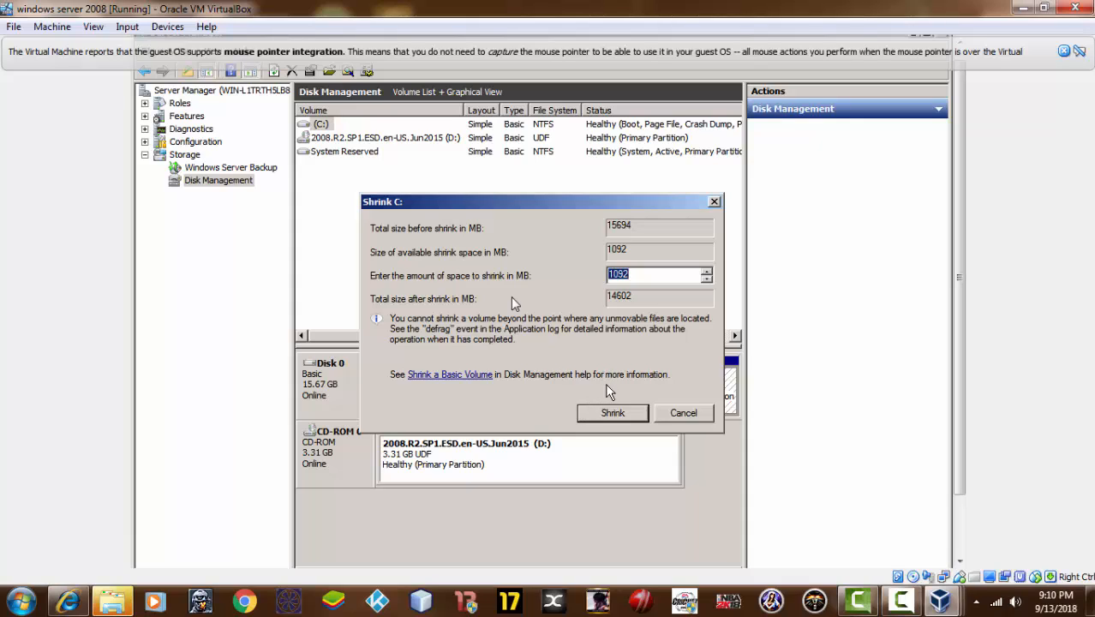
Enter 450 MB as the shrink amount for C: and run the shrink
key("Left")
double_click(632, 281)
left_click(632, 281)
double_click(632, 282)
left_click(629, 281)
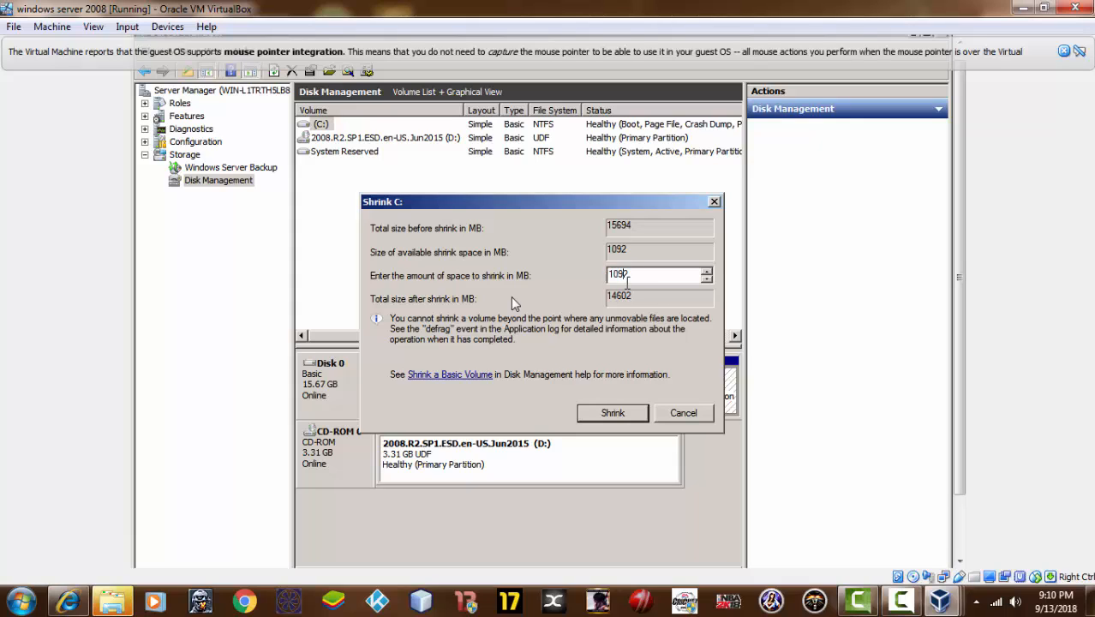
left_click(705, 279)
left_click(704, 279)
left_click(705, 279)
left_click(706, 280)
left_click(706, 279)
left_click(707, 280)
double_click(708, 280)
left_click(708, 279)
left_click(707, 279)
left_click(707, 280)
type("450")
left_click(600, 413)
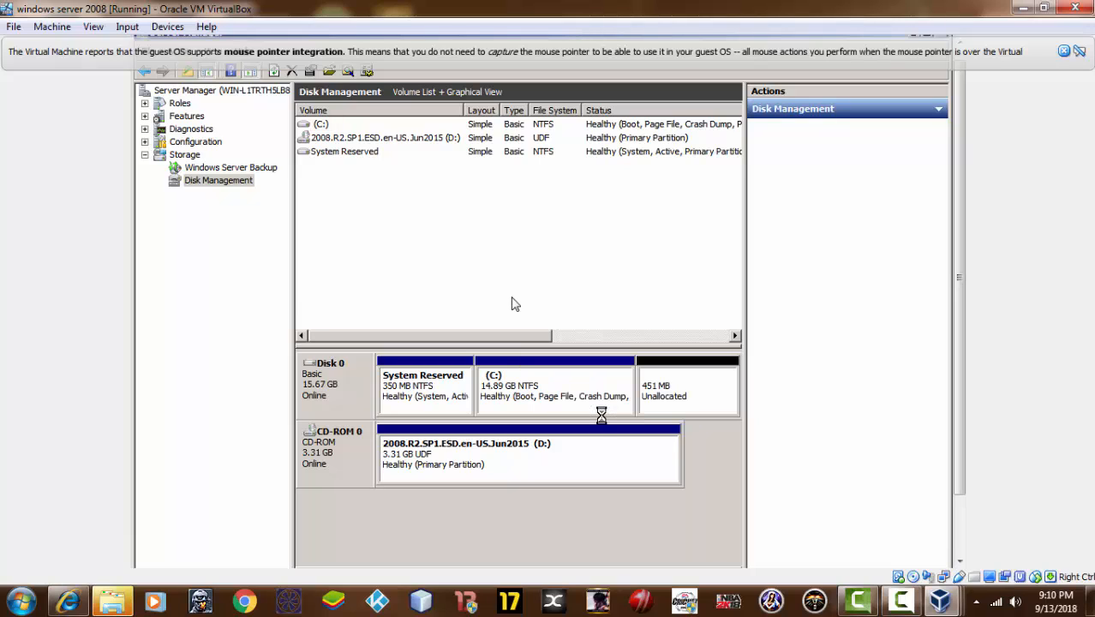
Create a 449 MB NTFS quick-formatted New Volume with letter E: from the unallocated space
right_click(665, 383)
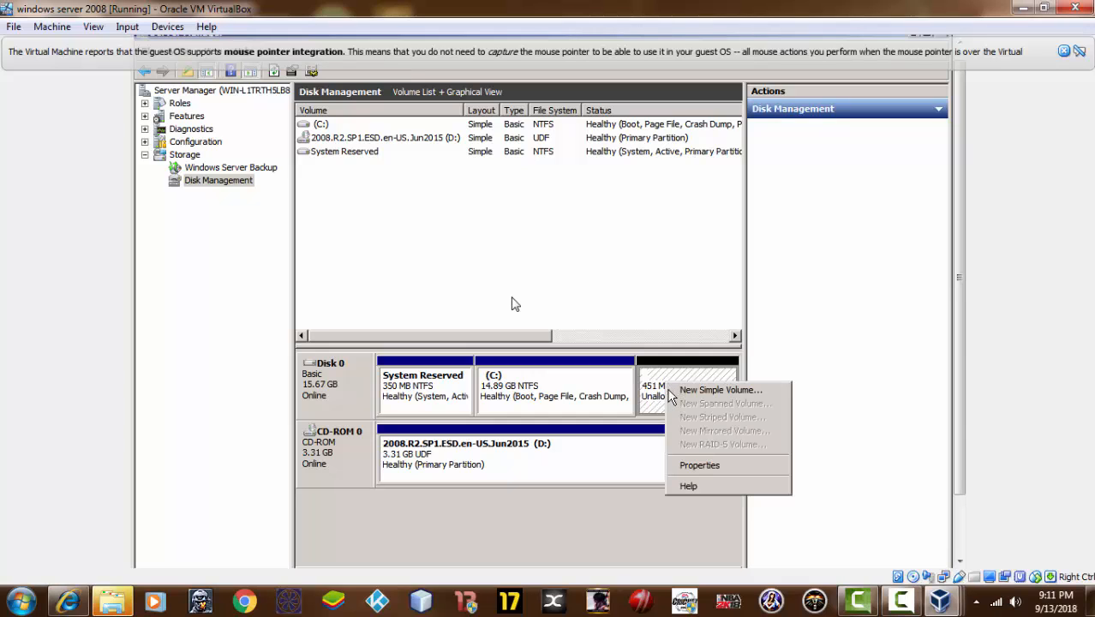
left_click(716, 391)
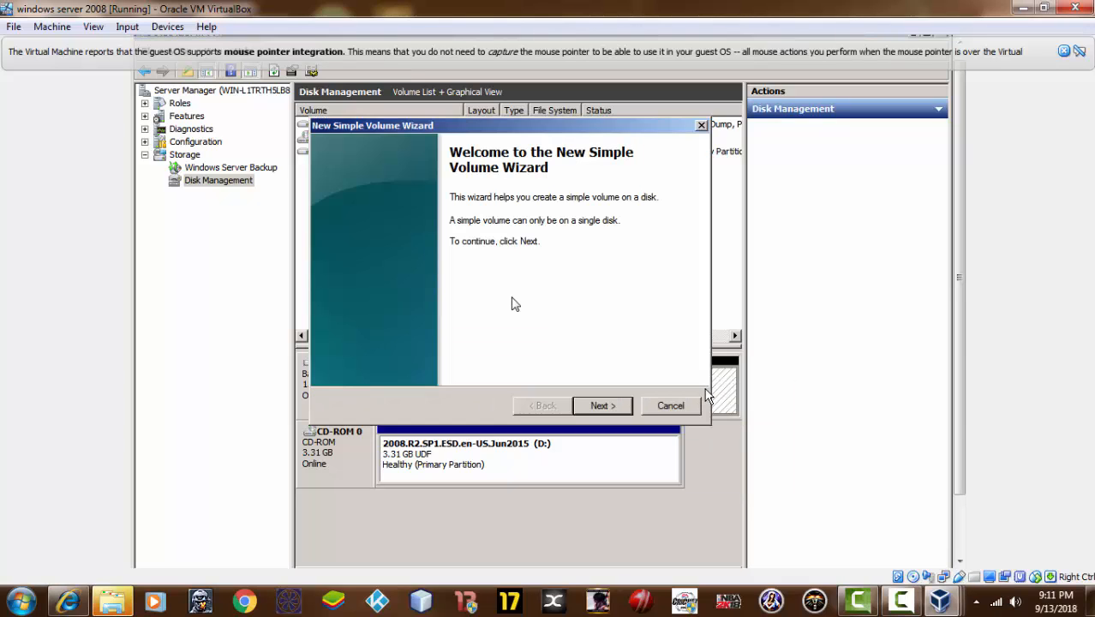
left_click(601, 406)
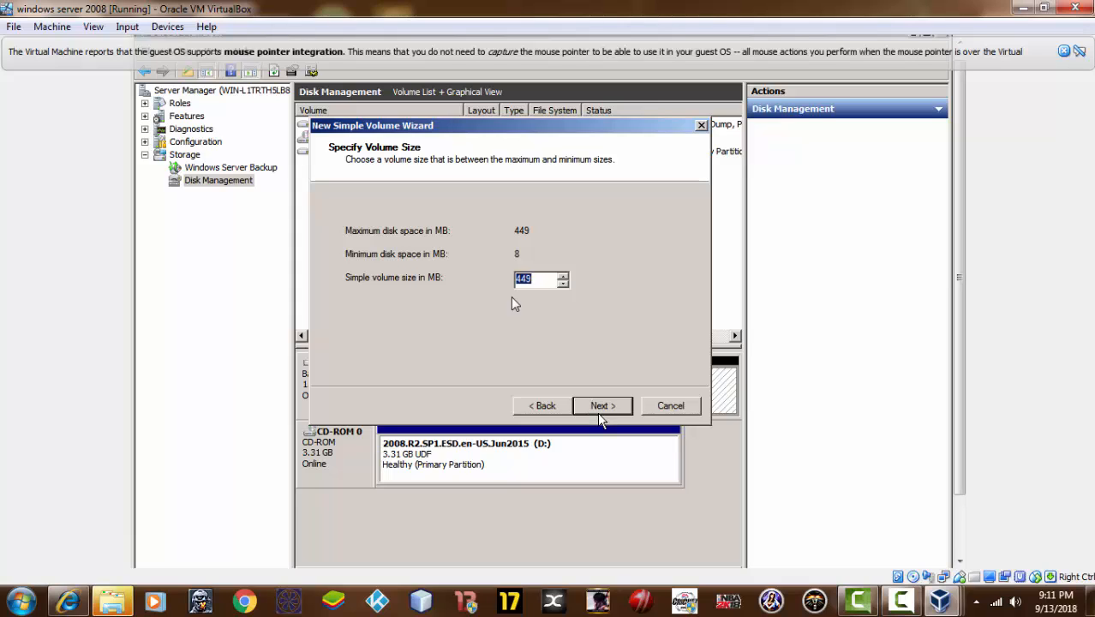
left_click(600, 408)
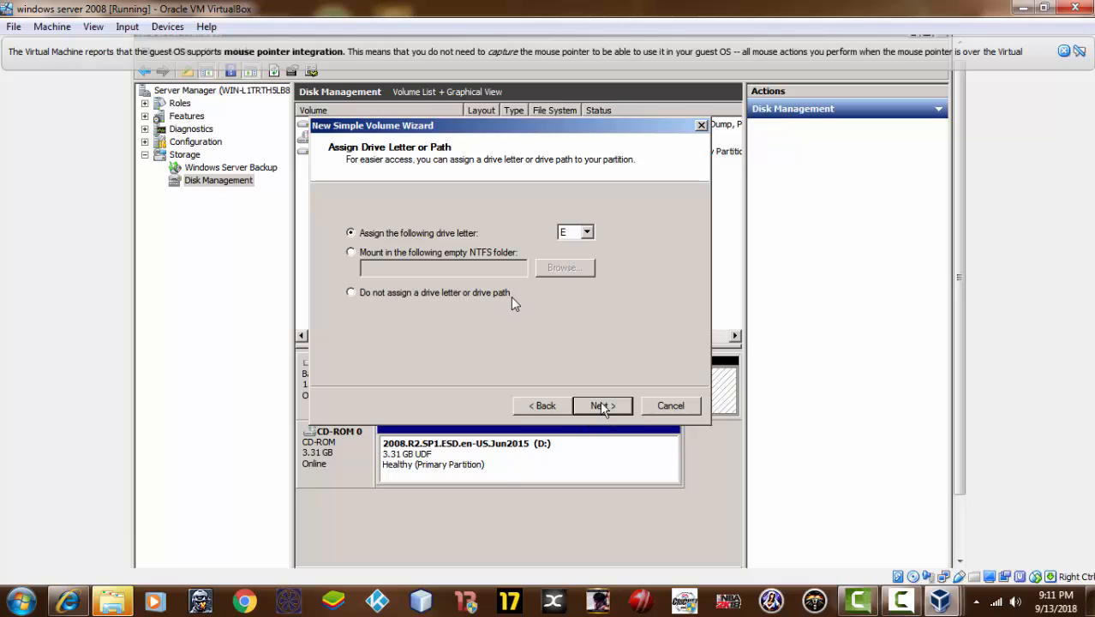
left_click(602, 408)
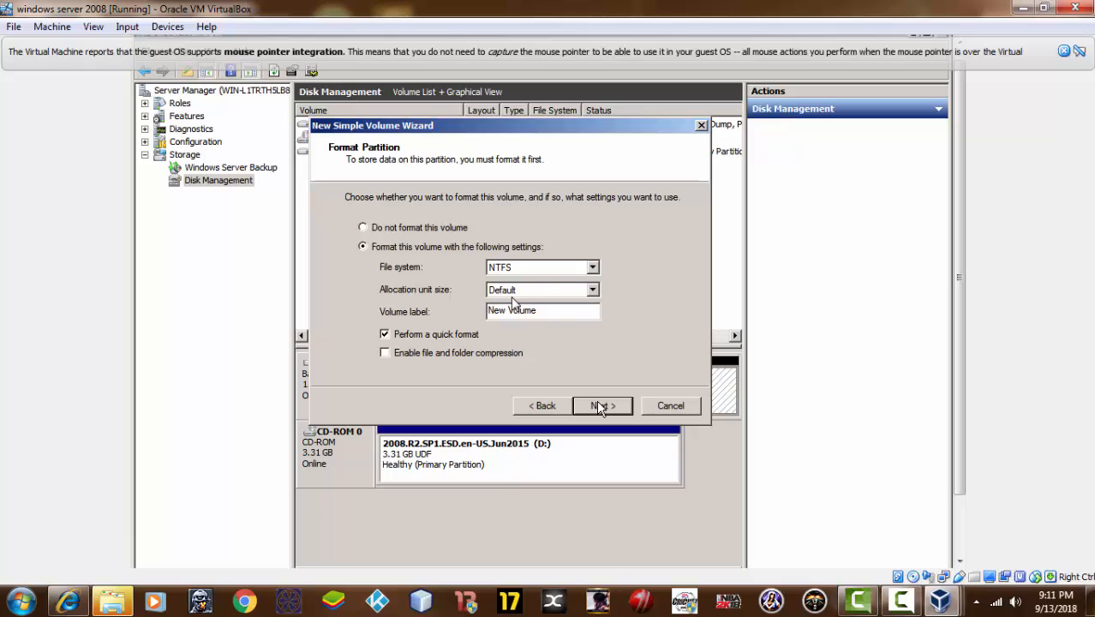
left_click(602, 409)
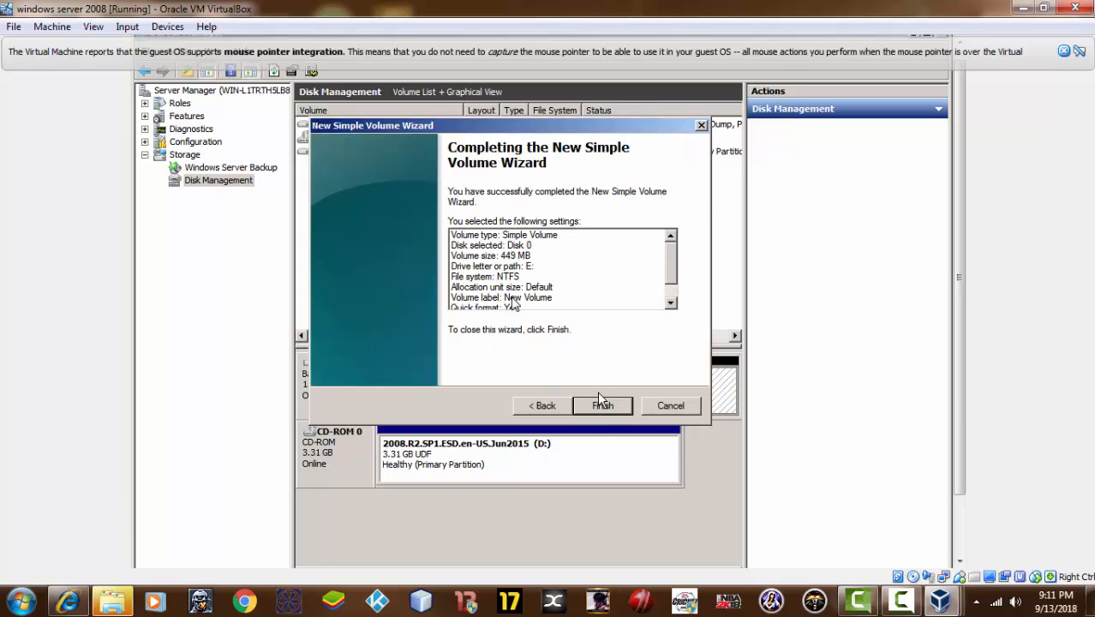
left_click(599, 406)
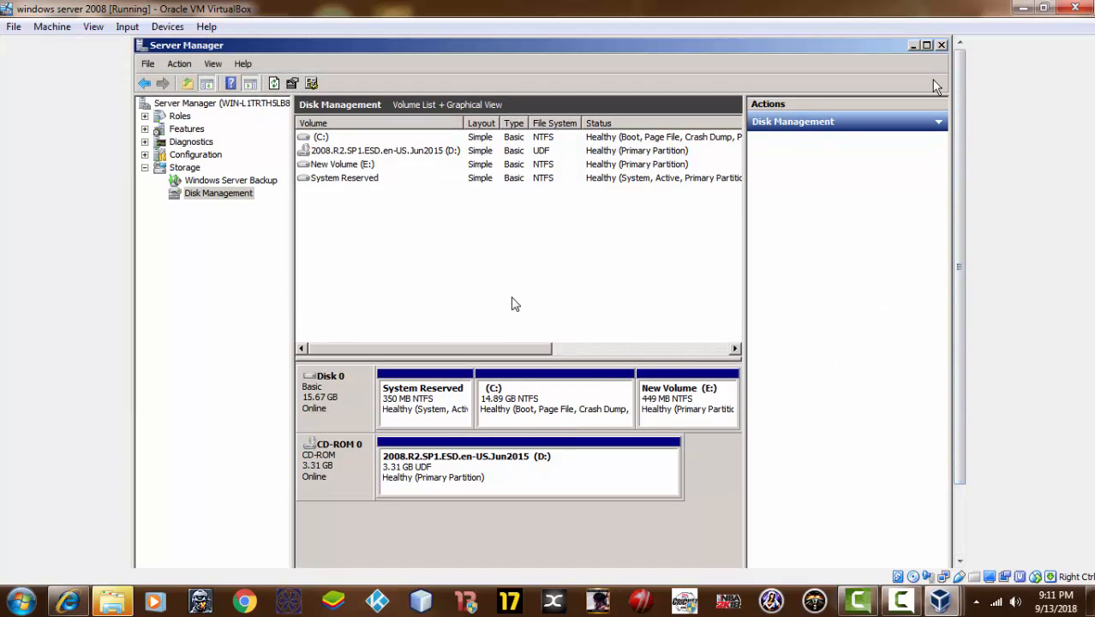
left_click(942, 46)
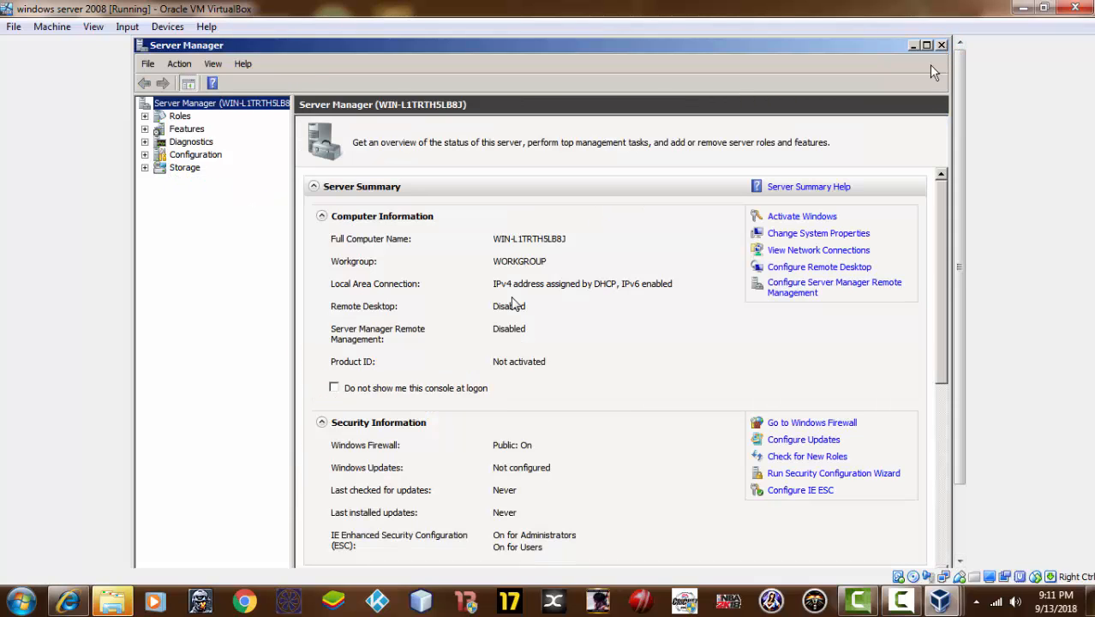
Open the guest's Computer window to confirm New Volume (E:) shows 419 MB free of 448 MB
left_click(942, 46)
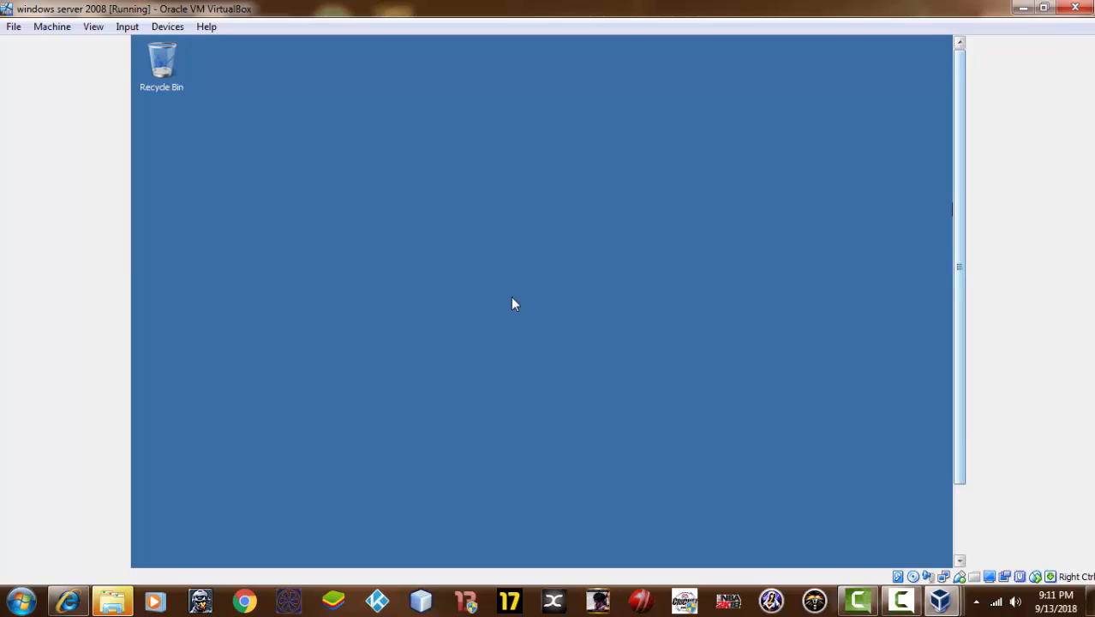
left_click_drag(960, 211, 959, 283)
left_click(144, 557)
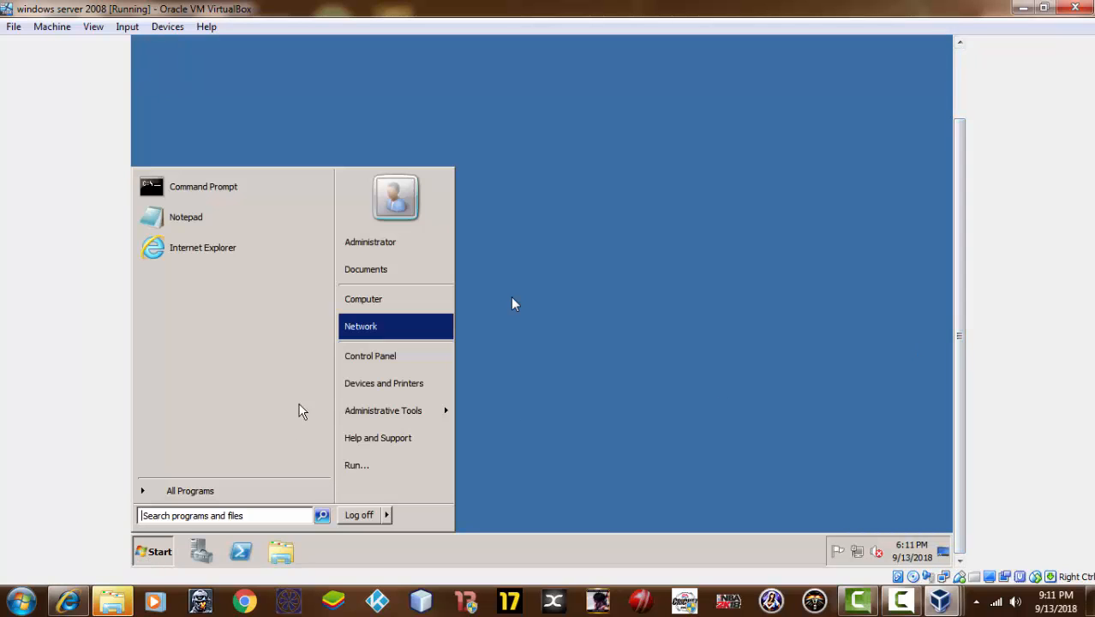
left_click(374, 305)
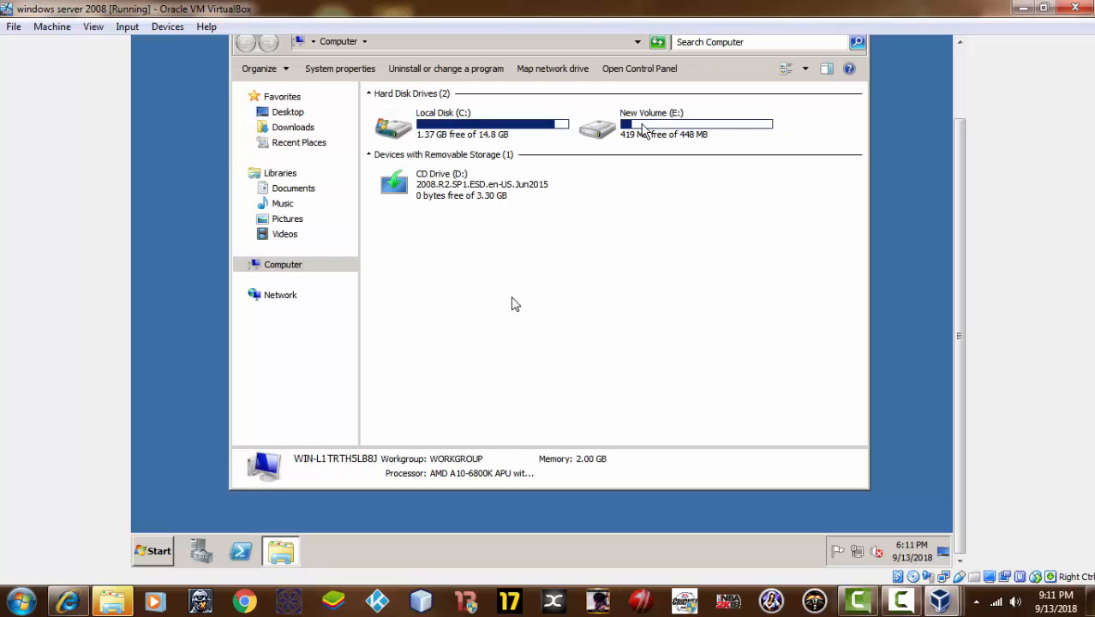
mouse_move(642, 129)
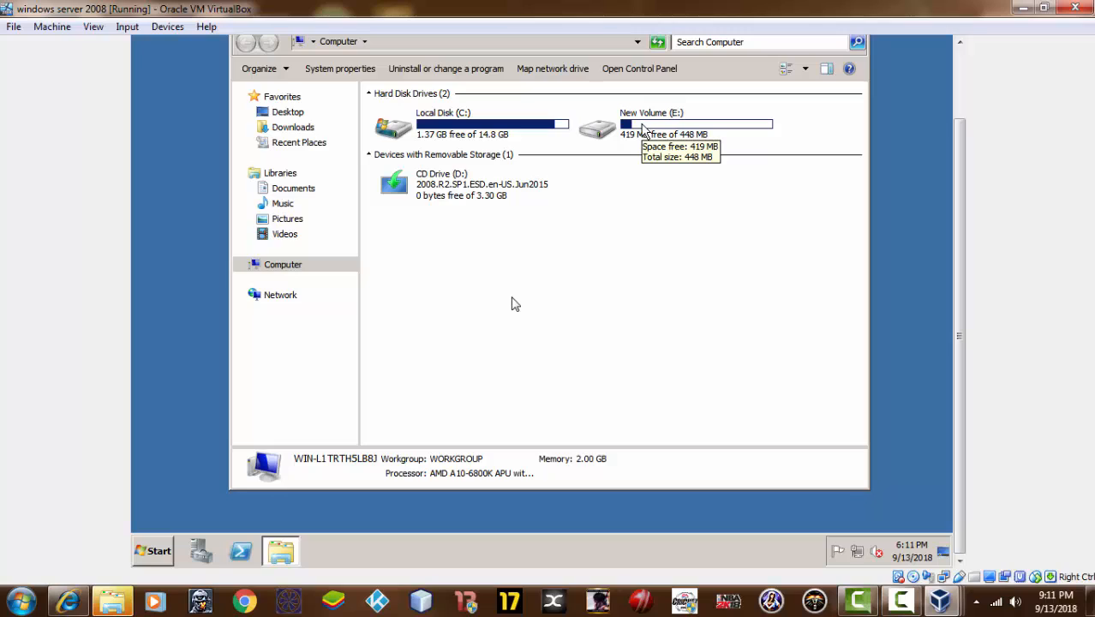